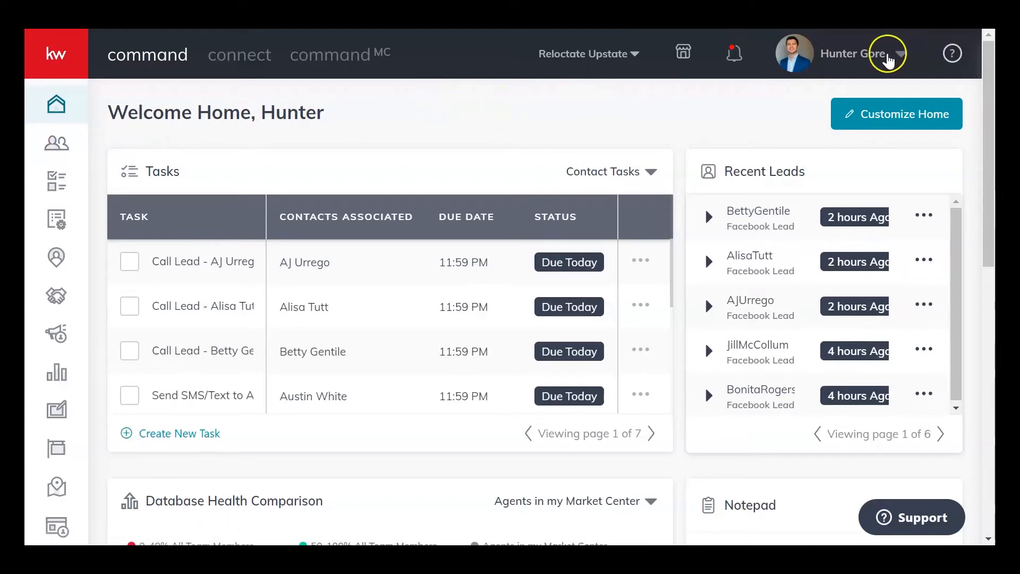
Step: Open the account settings and go to the custom tags page for contacts in the Command settings
left_click(888, 56)
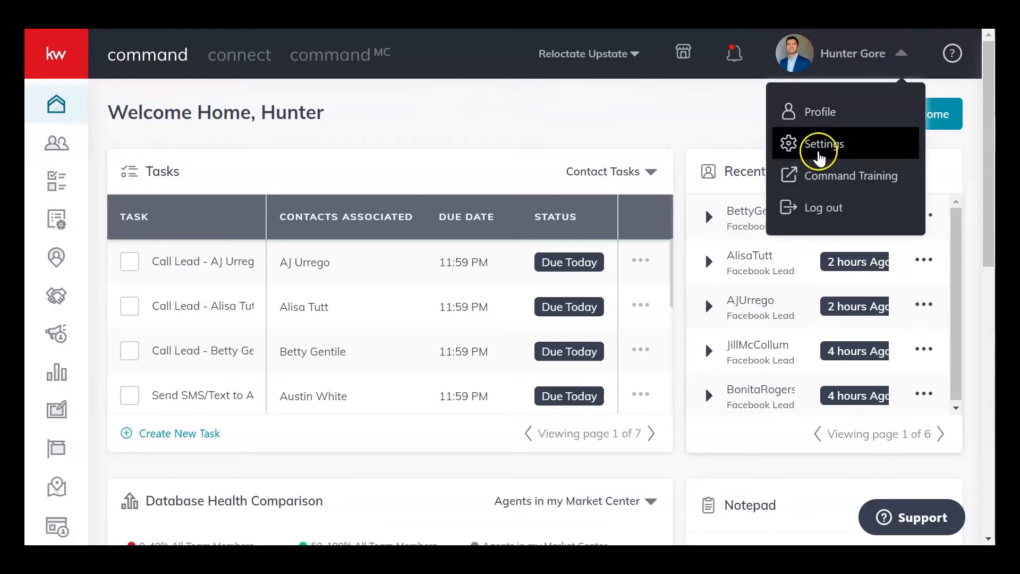
left_click(819, 151)
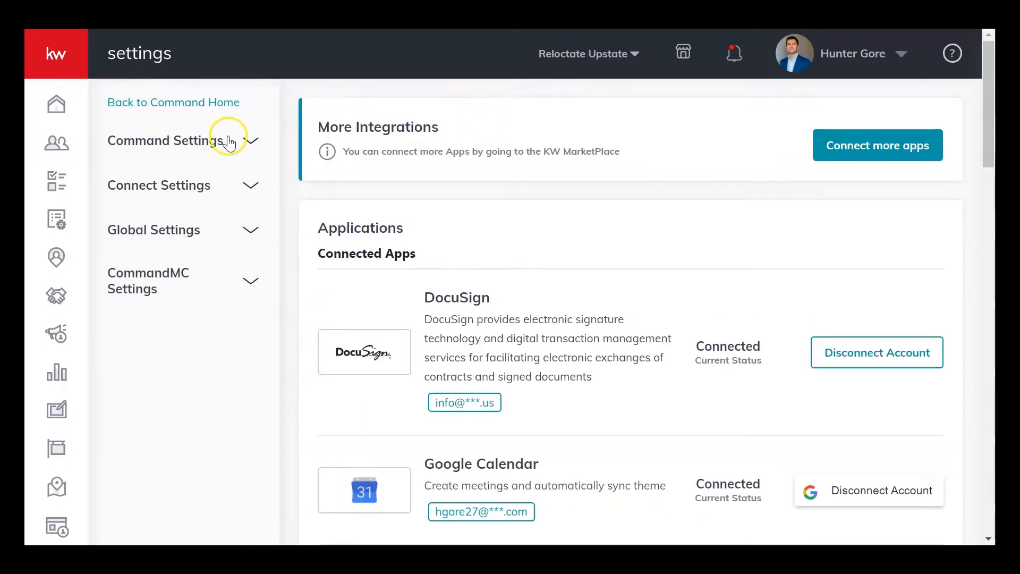
left_click(247, 139)
left_click(257, 212)
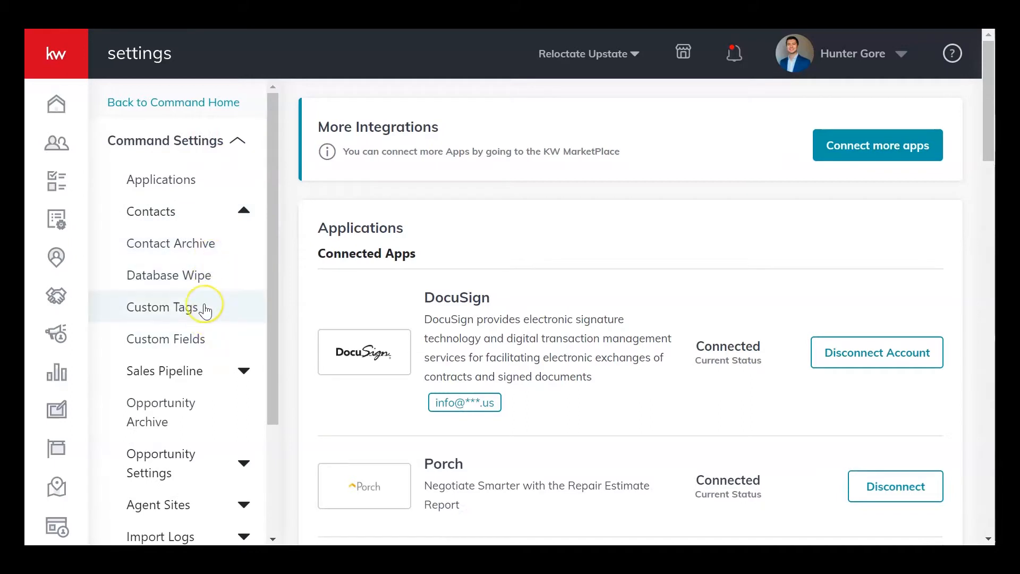
left_click(205, 308)
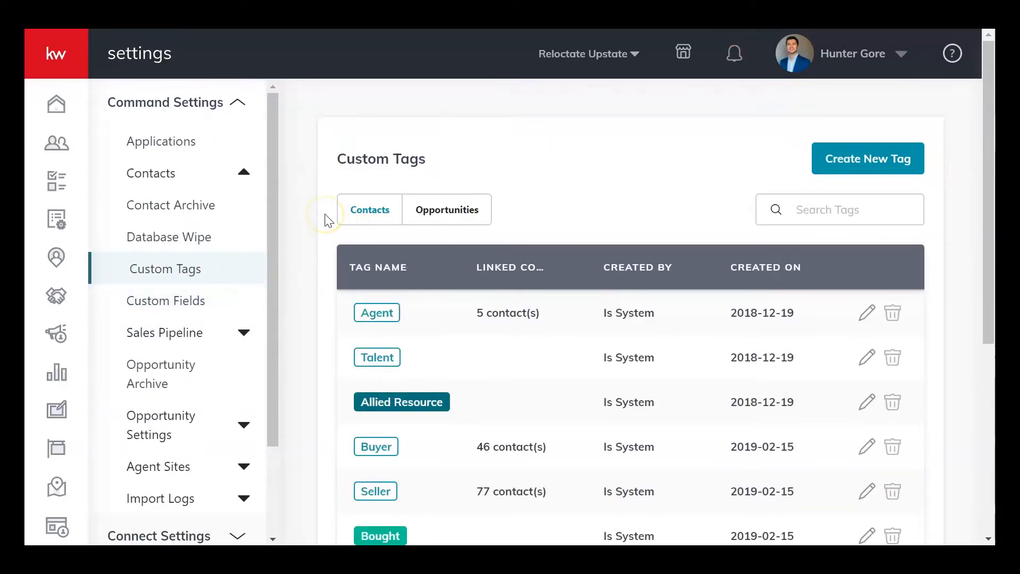
Step: Review the system-created contact tags on the first page of the custom tags list
scroll(329, 221, "down", 1)
scroll(329, 221, "up", 1)
scroll(321, 260, "down", 5)
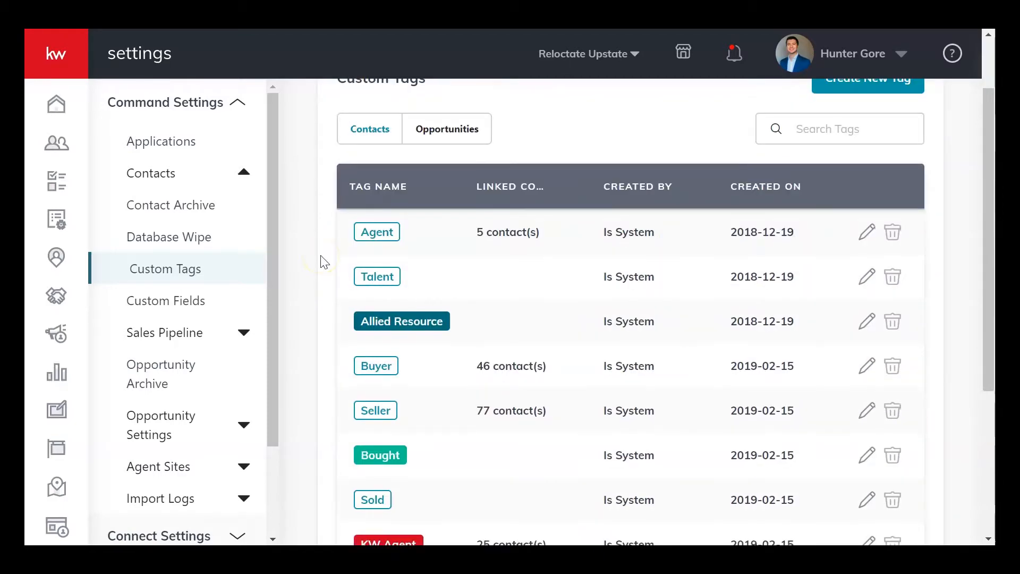
scroll(321, 259, "down", 1)
scroll(321, 260, "up", 1)
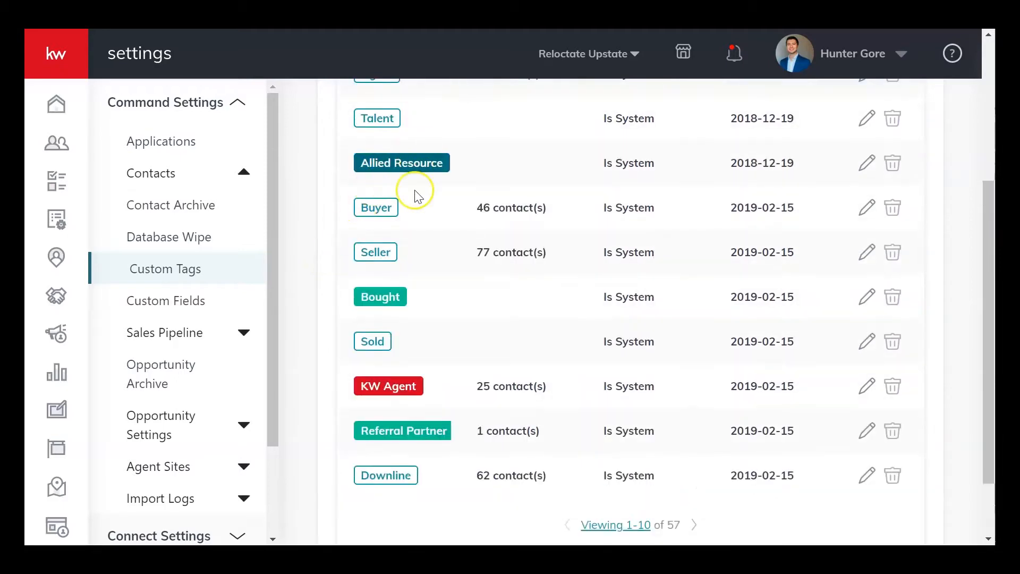
scroll(565, 351, "up", 1)
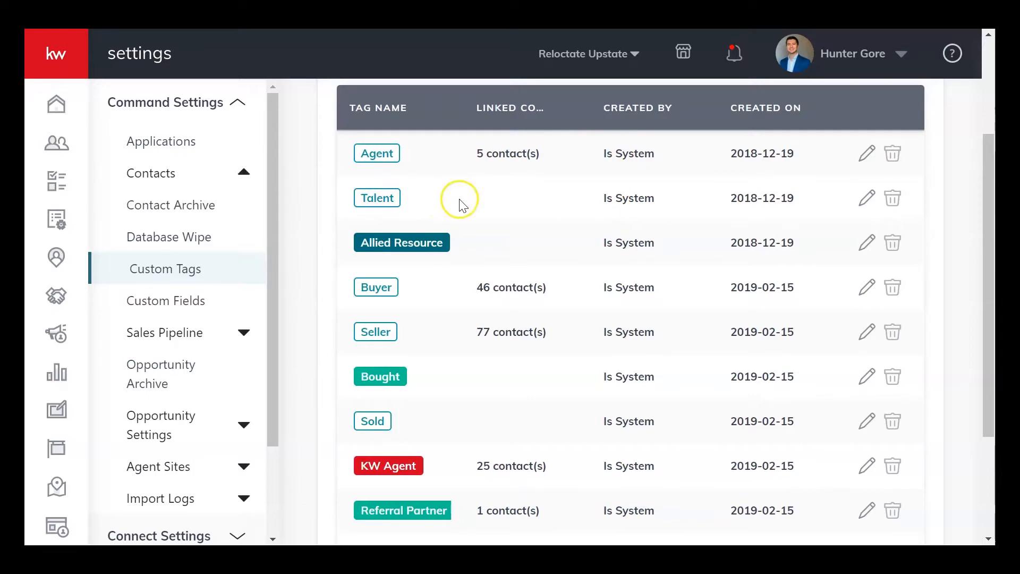
scroll(514, 218, "up", 3)
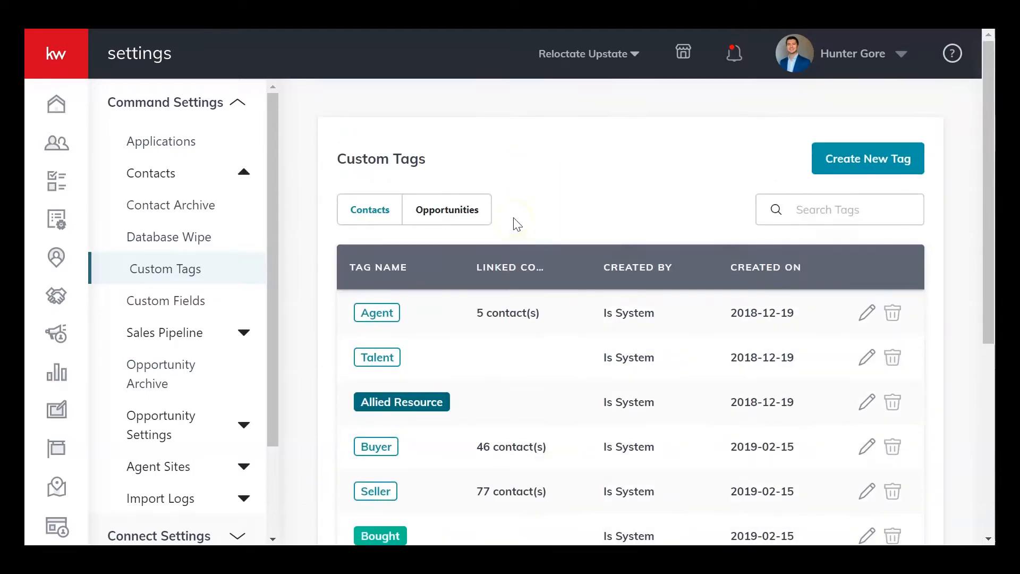
scroll(513, 218, "down", 6)
scroll(513, 218, "up", 6)
scroll(510, 328, "down", 6)
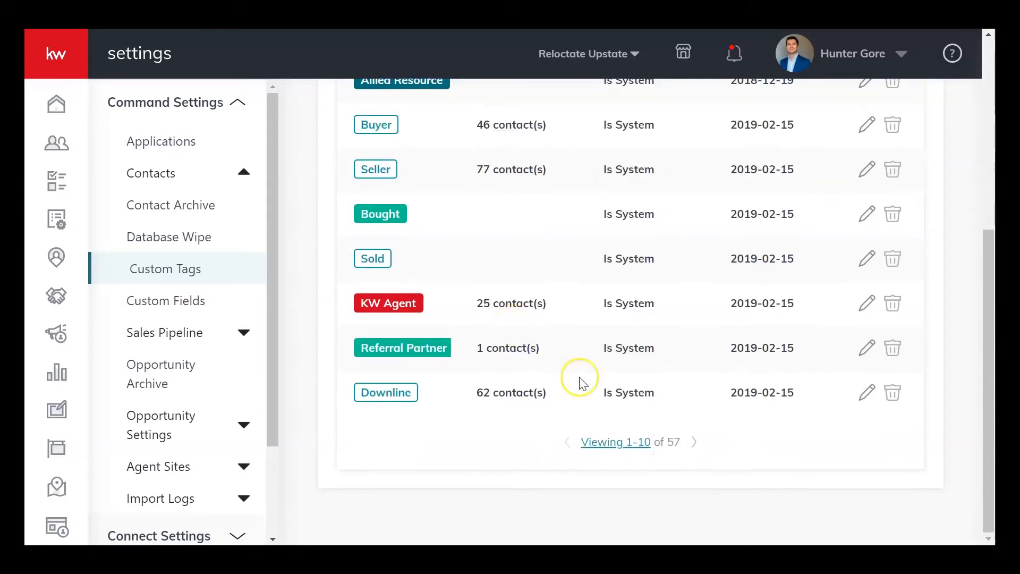
Step: Page through the rest of the contact tags list to its last page, examining the user-made tags
left_click(696, 443)
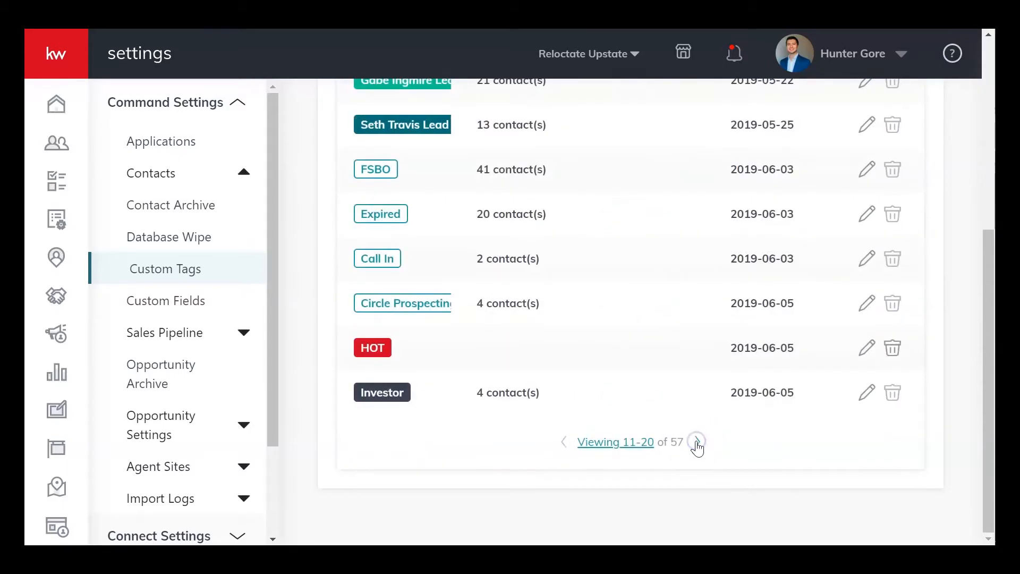
scroll(584, 420, "up", 2)
scroll(584, 418, "up", 3)
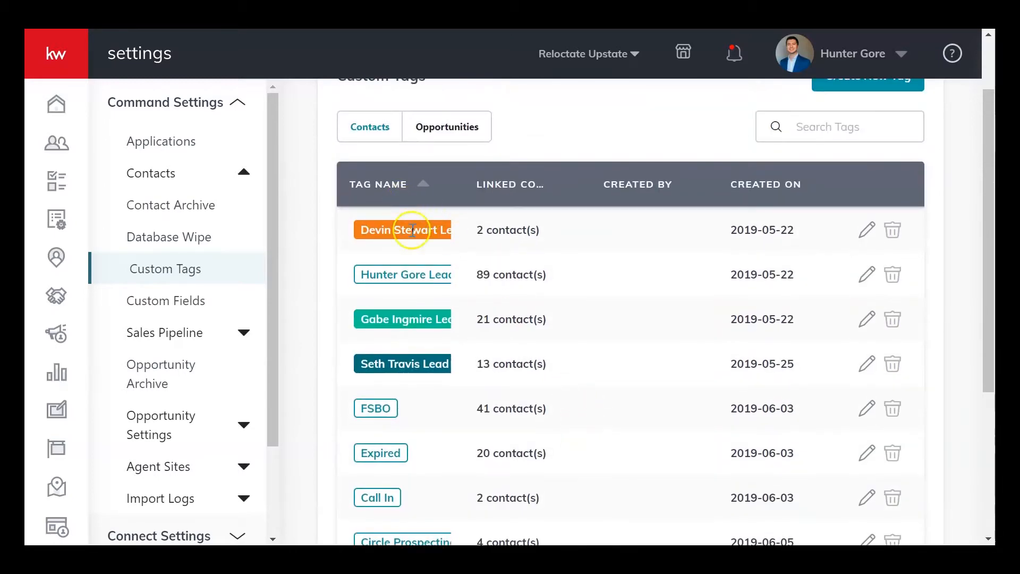
scroll(505, 285, "down", 2)
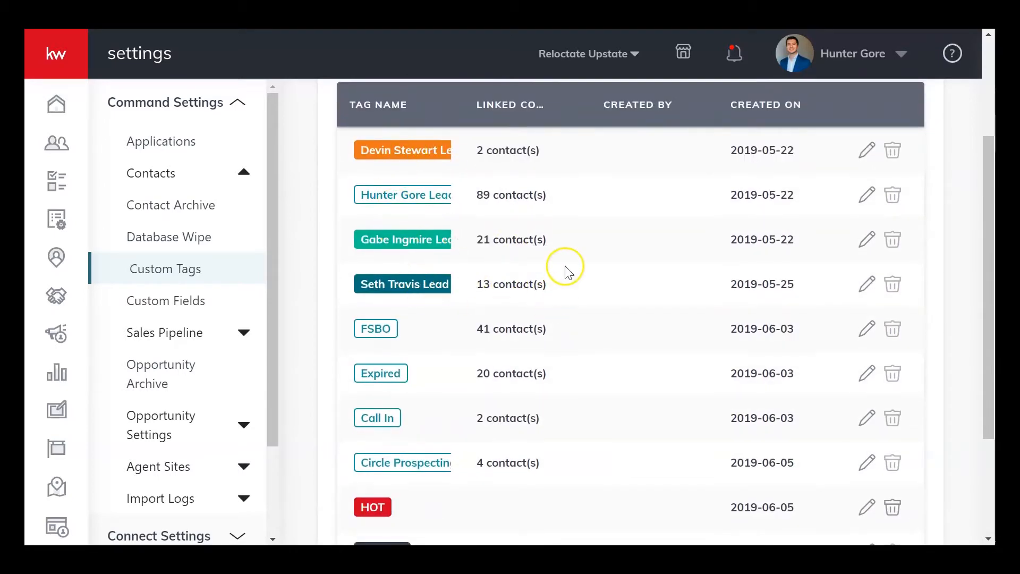
scroll(504, 260, "down", 2)
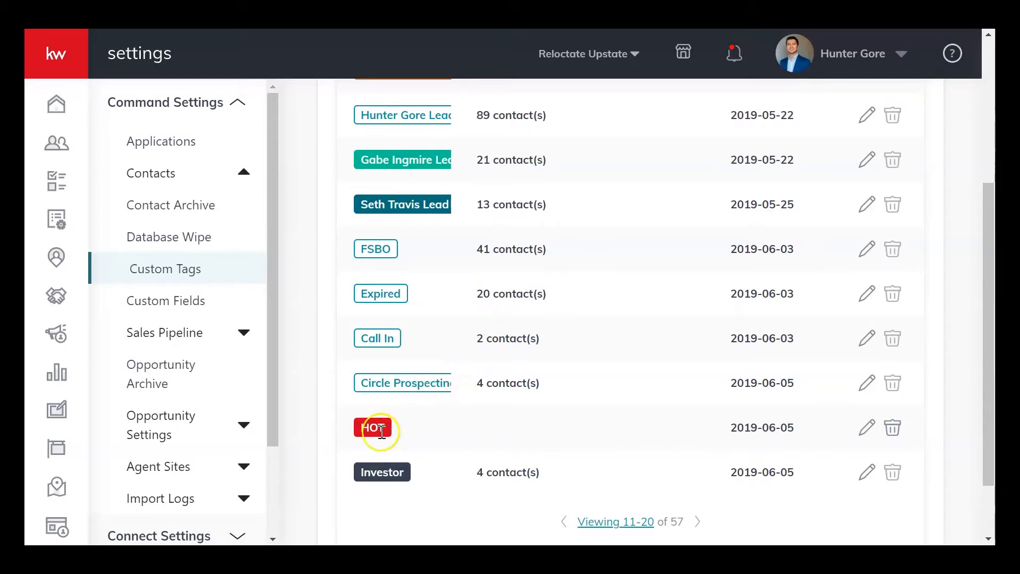
scroll(372, 425, "down", 2)
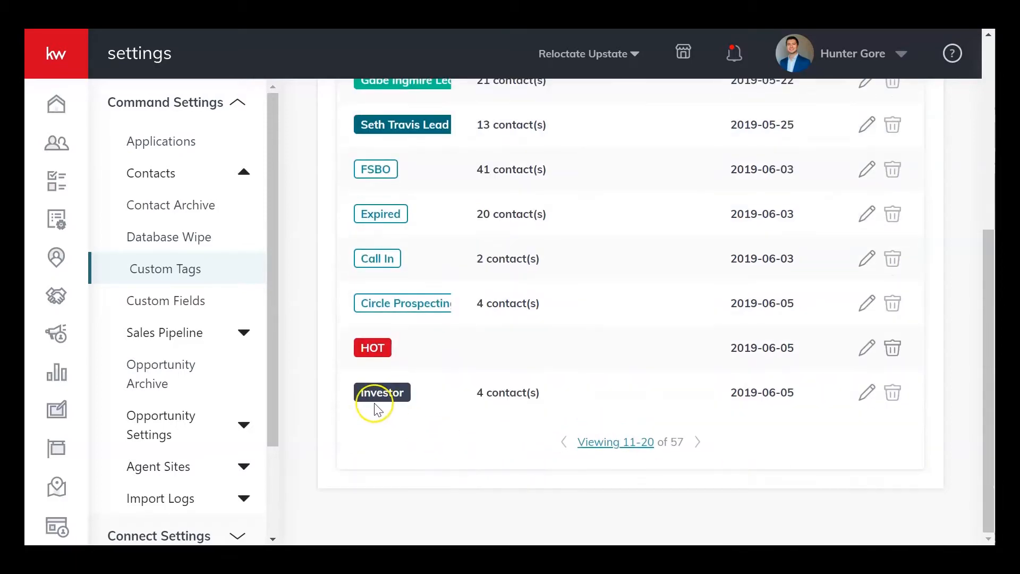
left_click(696, 443)
scroll(608, 337, "up", 5)
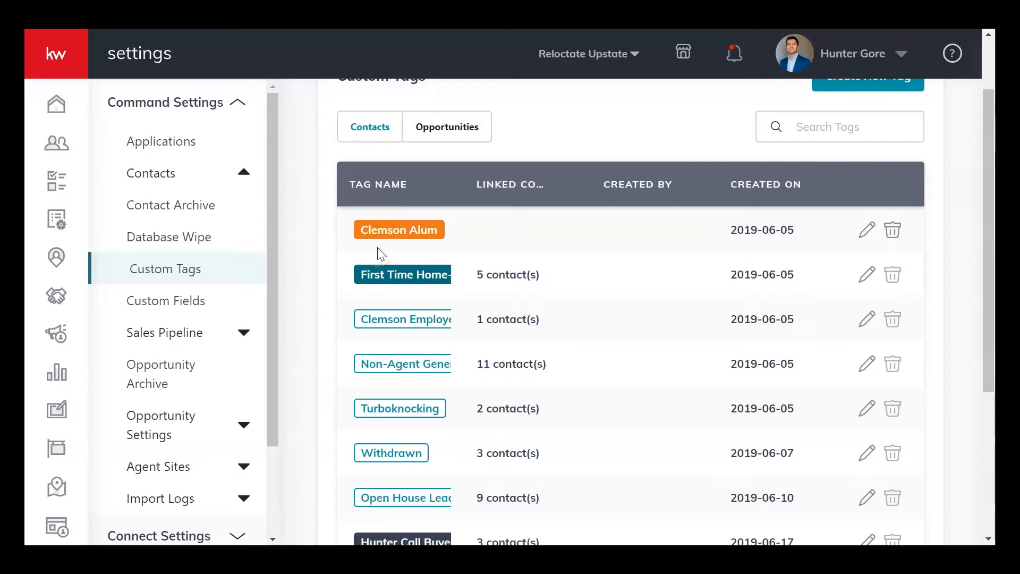
scroll(367, 274, "down", 2)
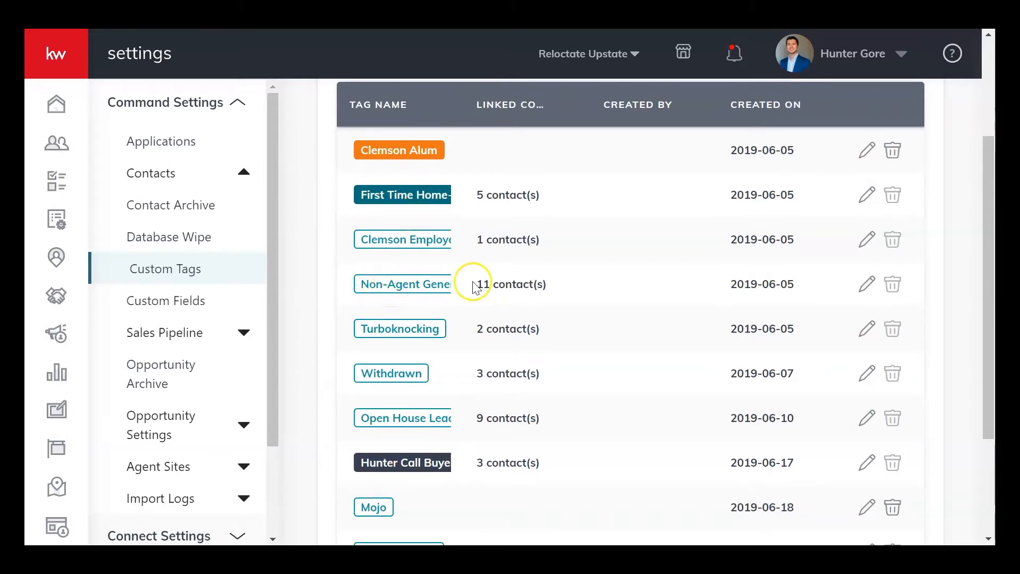
scroll(420, 303, "down", 2)
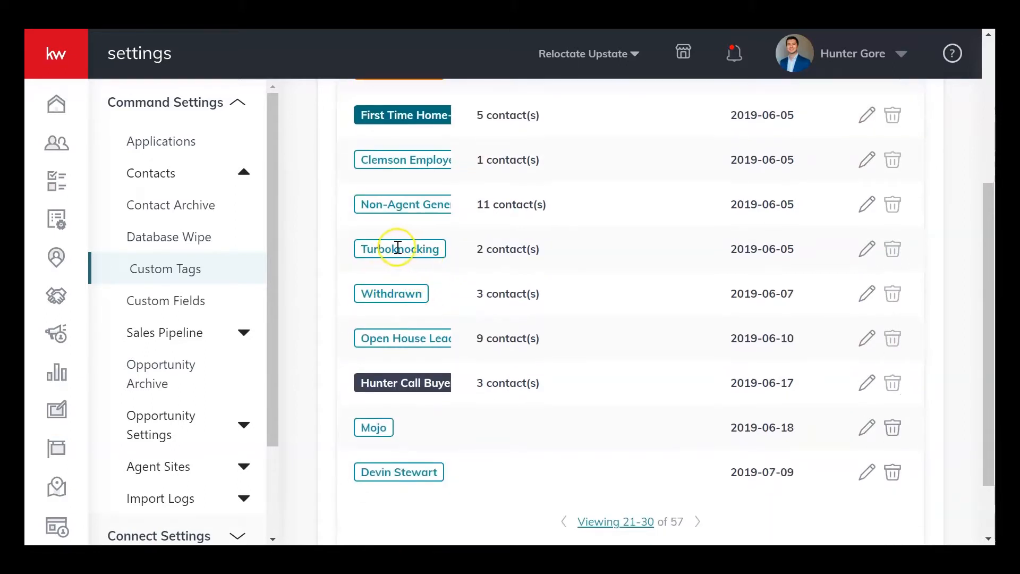
scroll(393, 297, "down", 2)
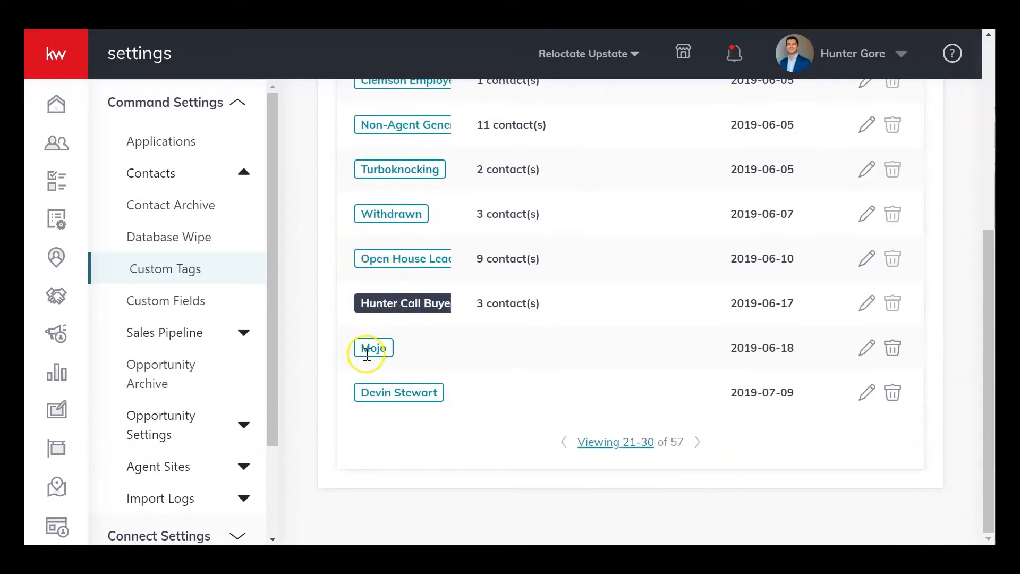
left_click(696, 442)
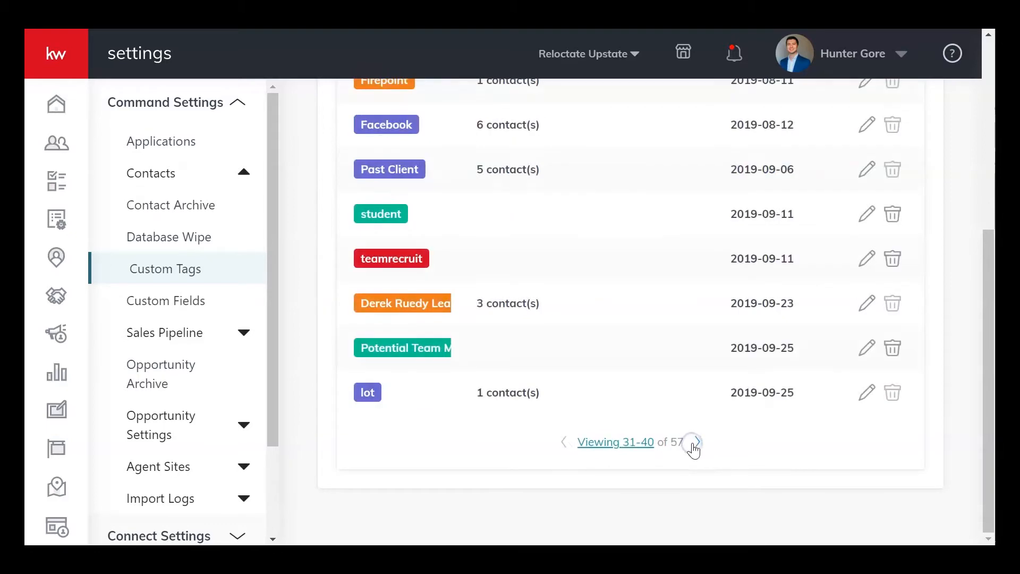
left_click(693, 441)
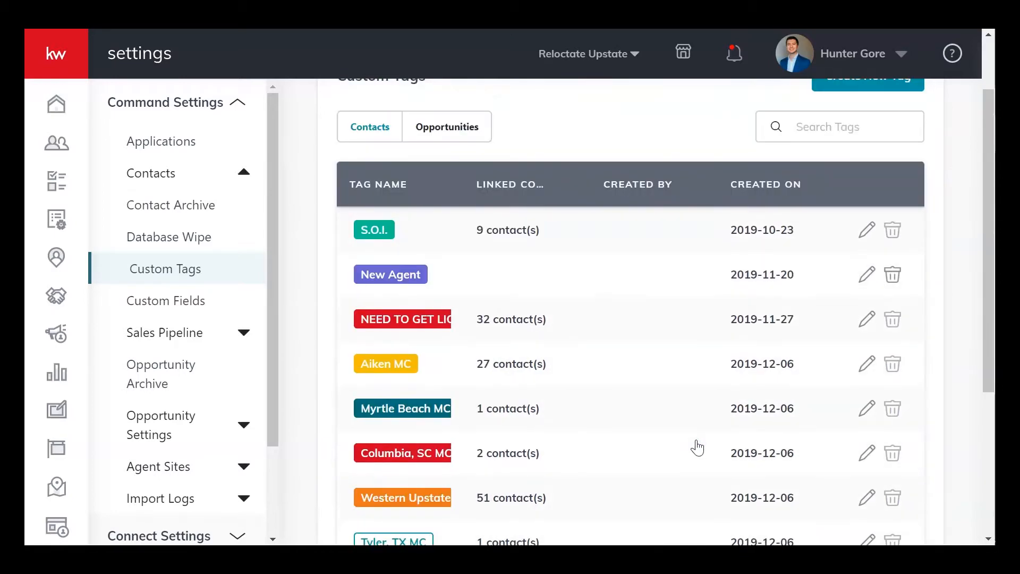
left_click(698, 524)
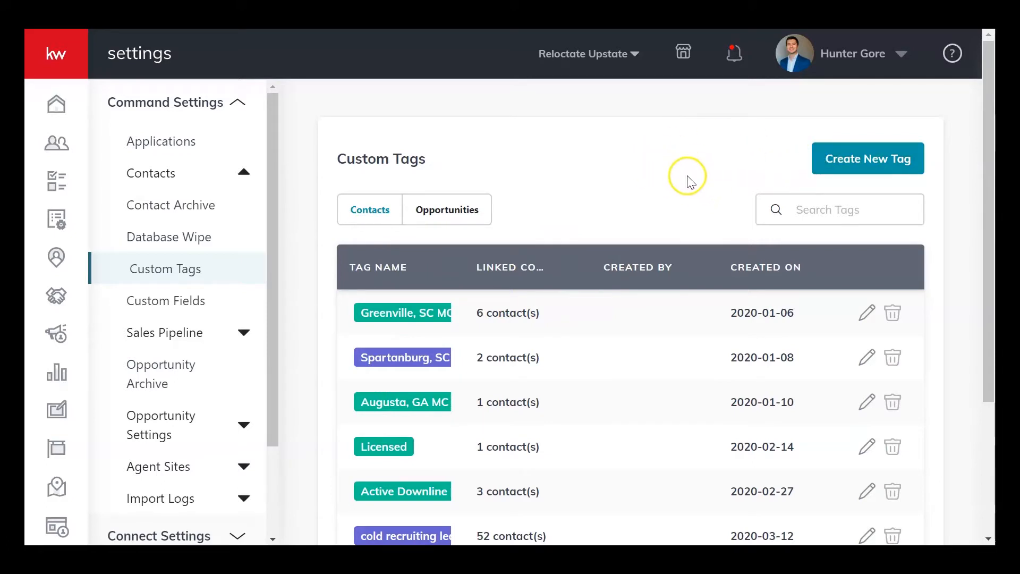
Step: Create a new contact tag named Builder with the dark navy tag color
left_click(861, 174)
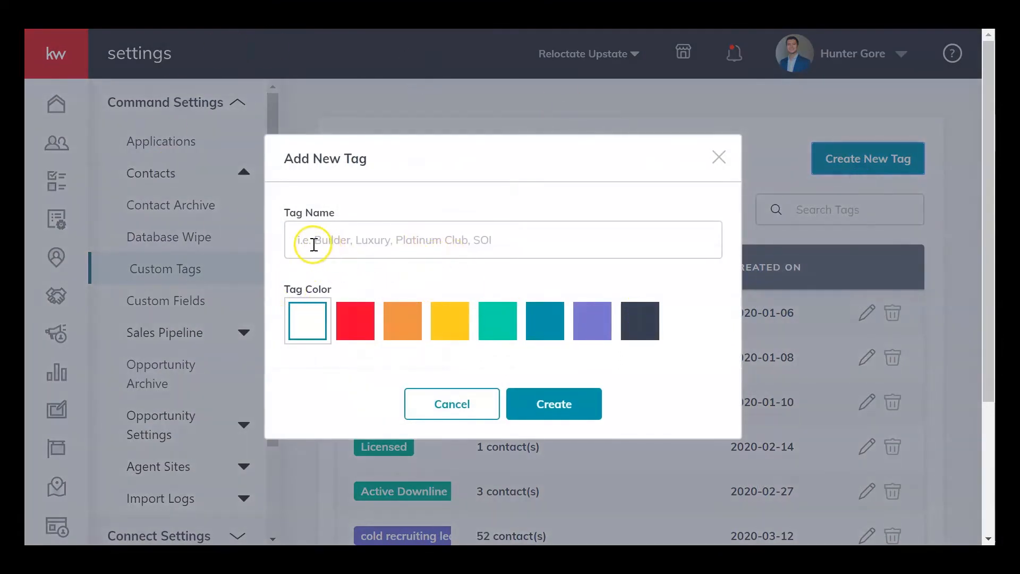
left_click(502, 250)
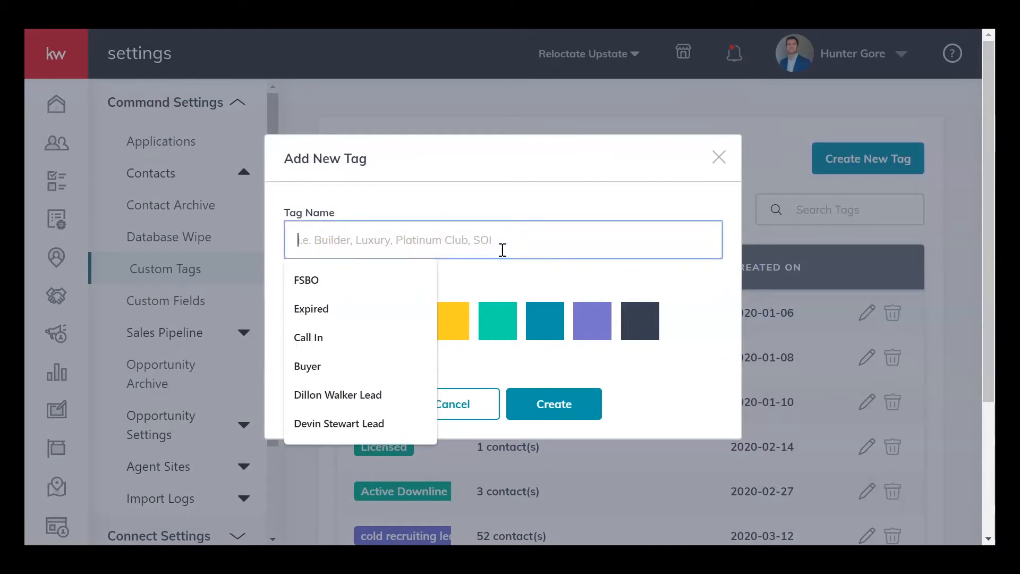
type("Builder")
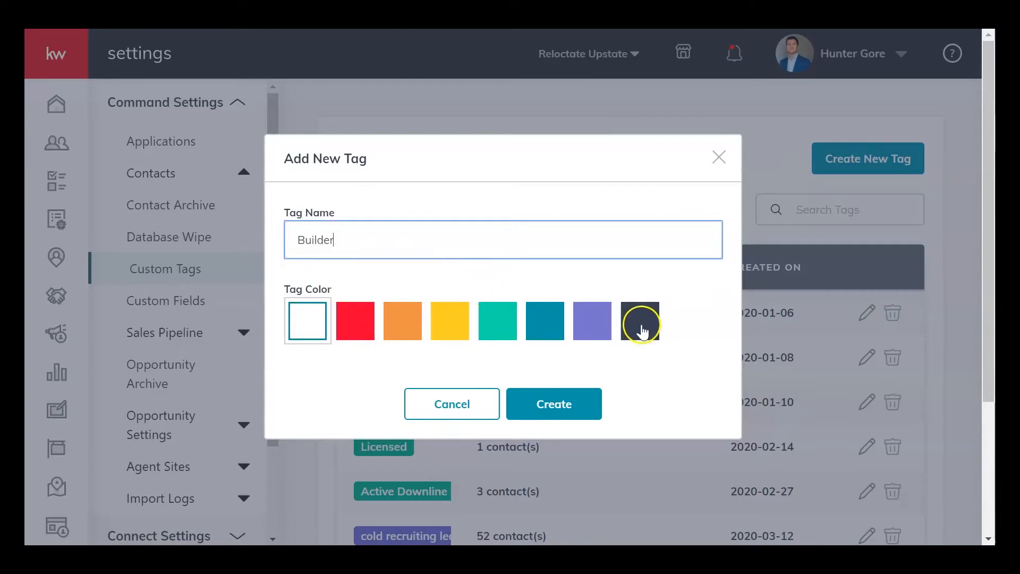
left_click(639, 330)
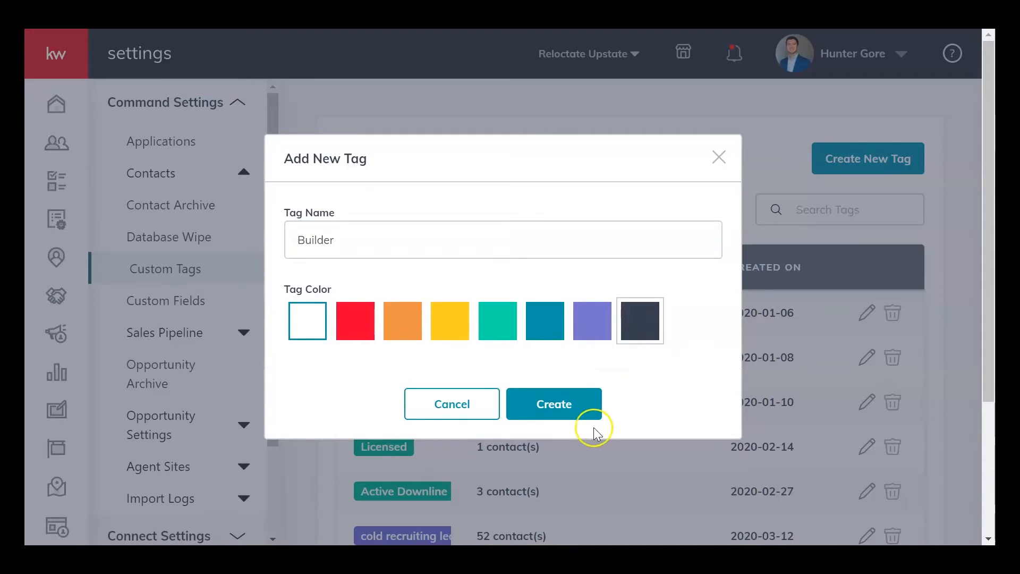
left_click(575, 415)
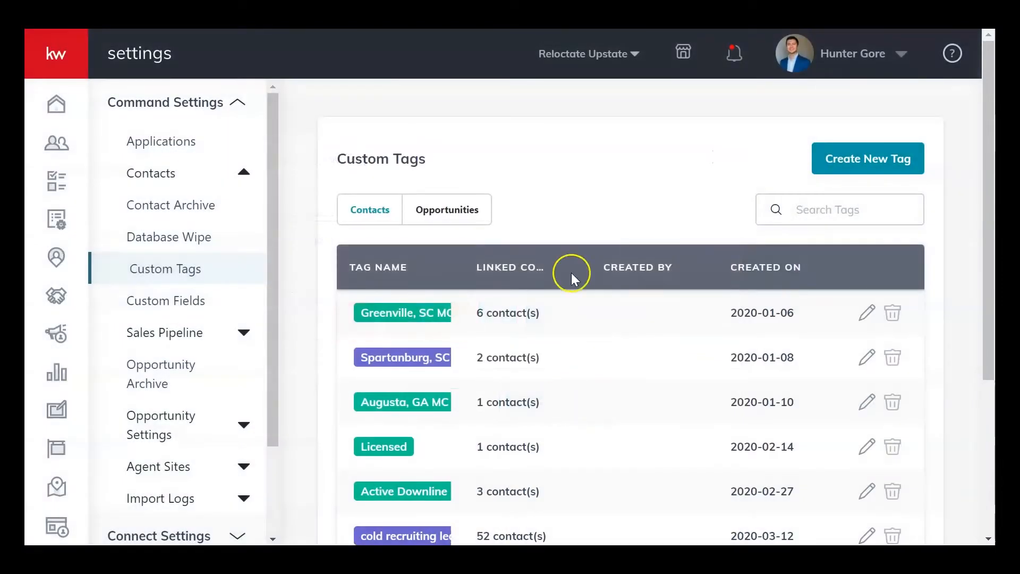
Step: Check the new Builder tag's entry on the last page of the custom tags list
scroll(548, 316, "down", 3)
scroll(500, 376, "down", 2)
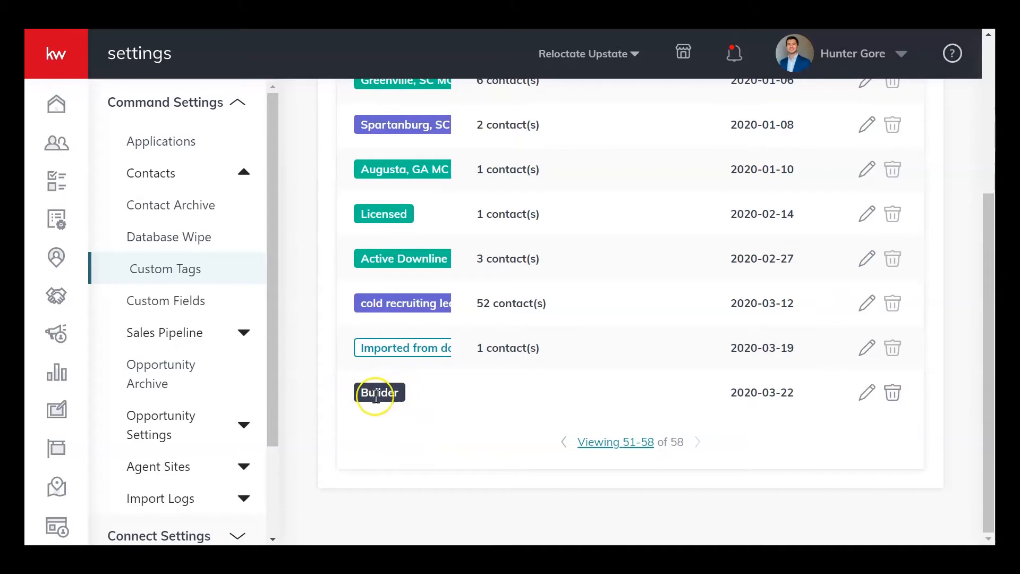
scroll(787, 244, "up", 3)
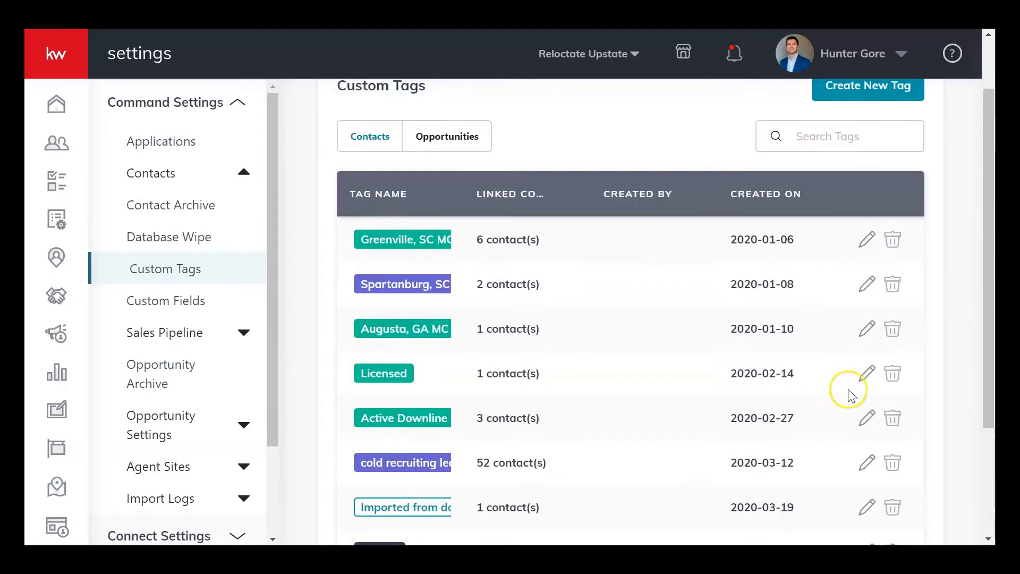
scroll(724, 346, "down", 2)
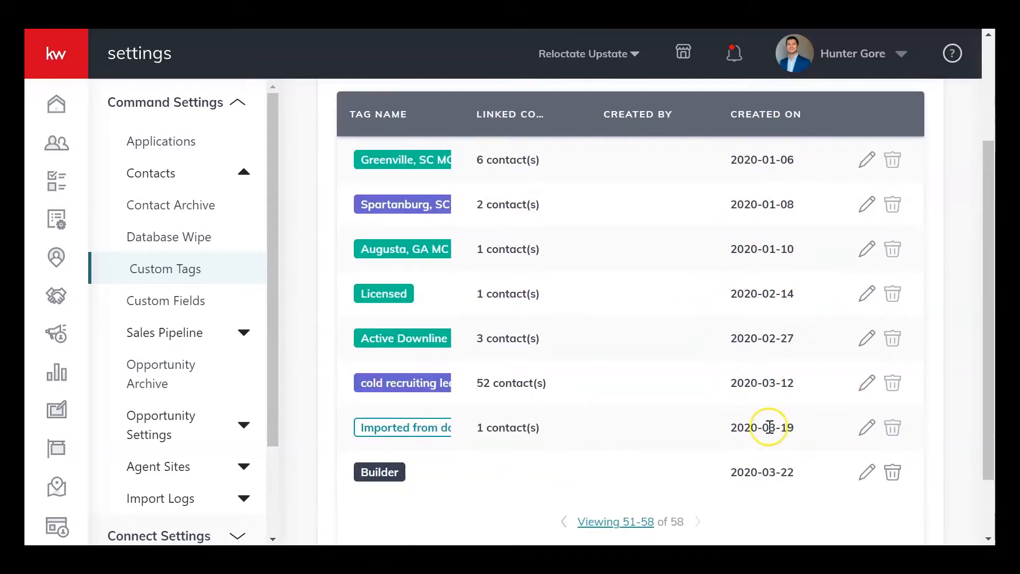
scroll(769, 427, "up", 3)
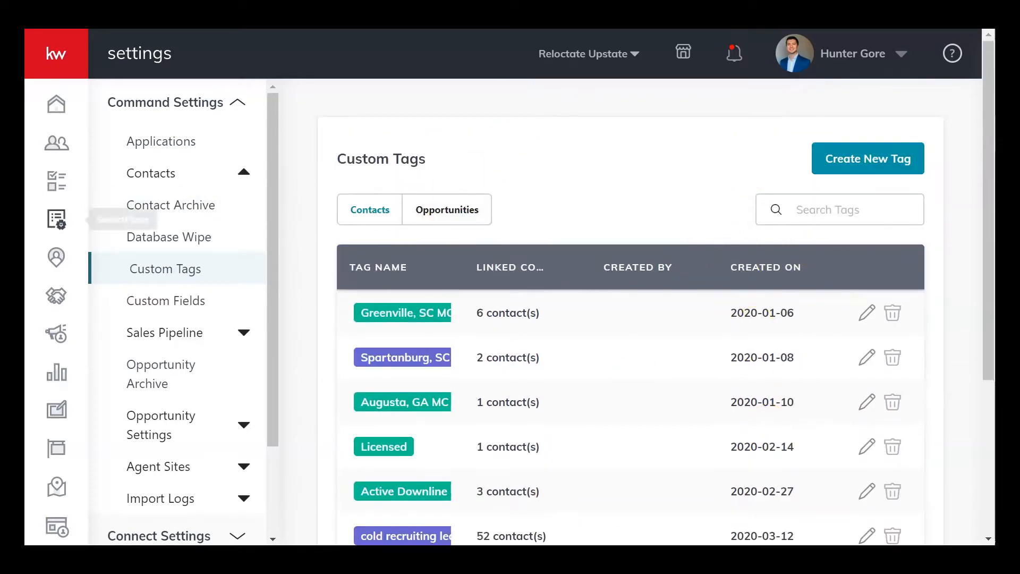
scroll(756, 231, "down", 4)
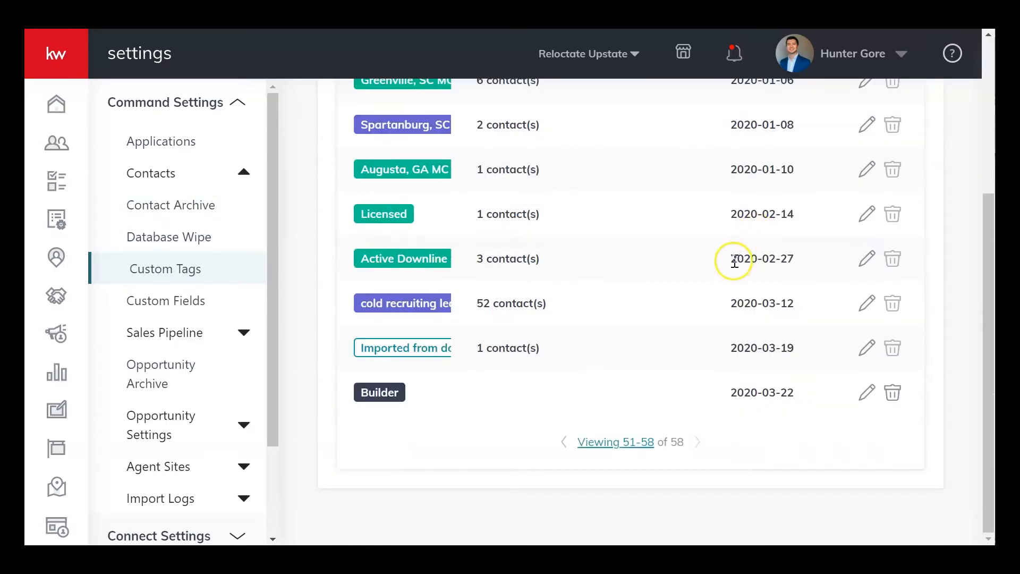
scroll(729, 261, "up", 4)
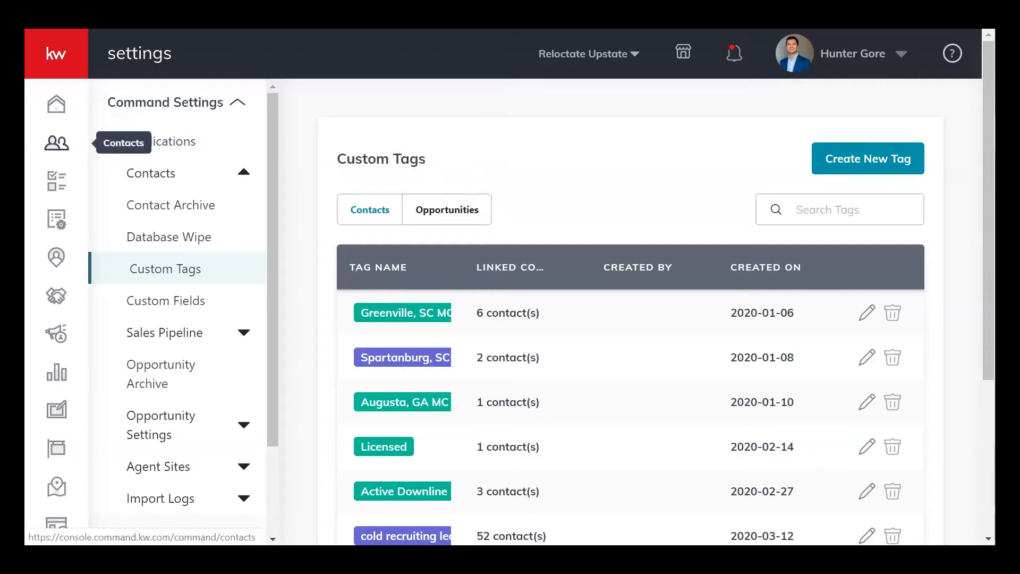
scroll(542, 230, "down", 4)
scroll(536, 231, "up", 4)
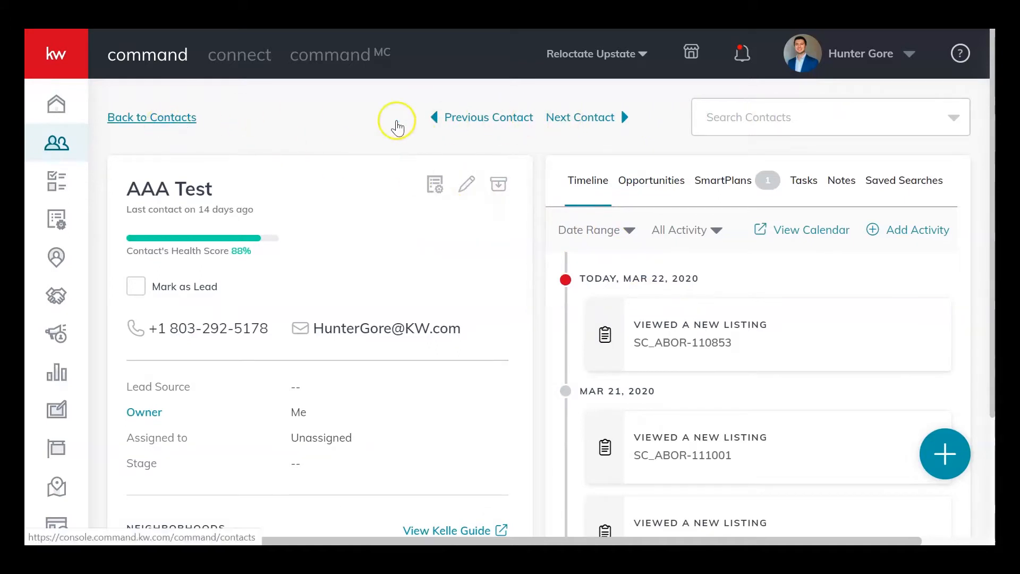
Step: Start a new contact from the contacts list and look through the tags available for it
left_click(158, 125)
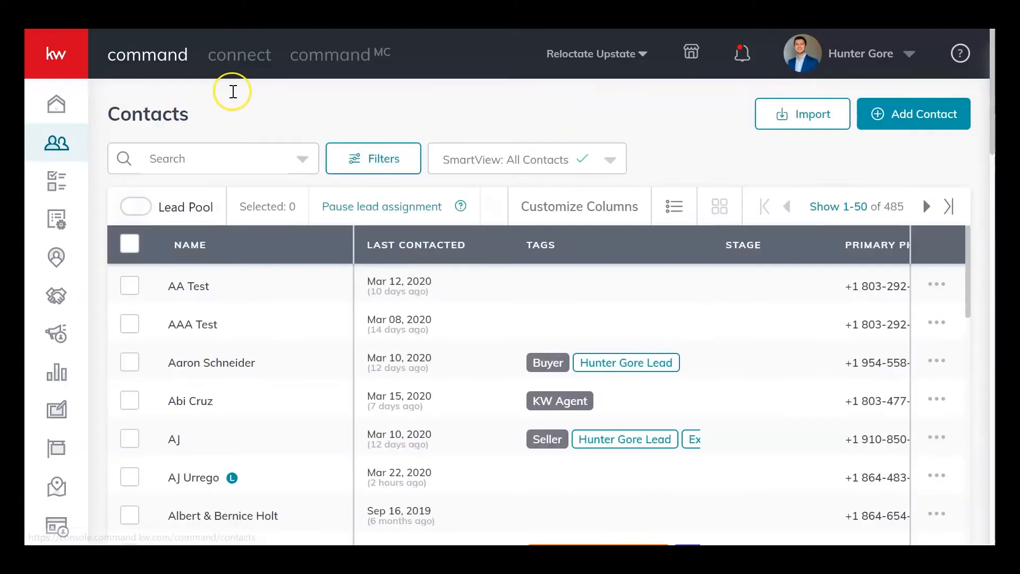
left_click(910, 124)
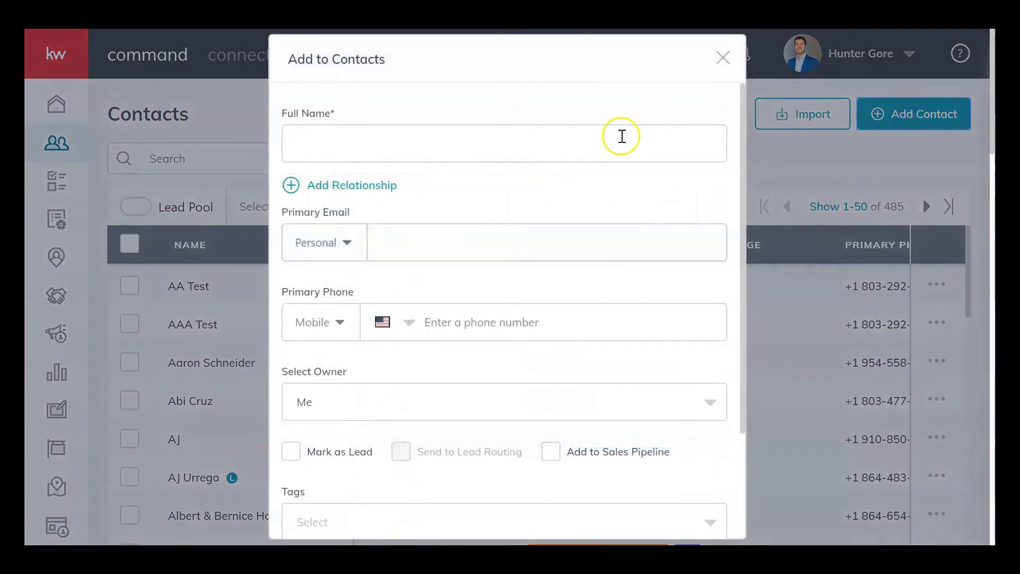
scroll(442, 182, "down", 3)
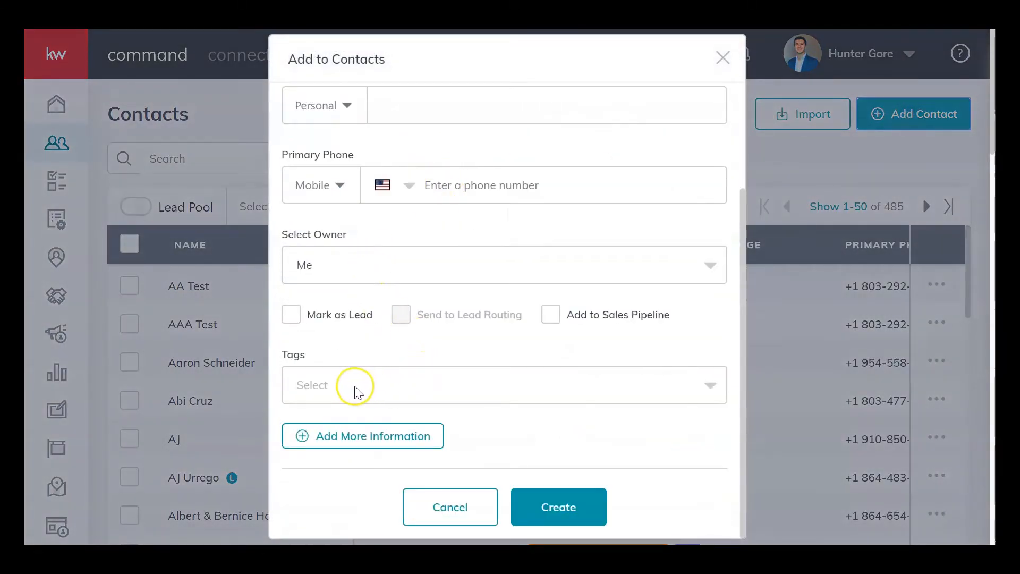
left_click(476, 385)
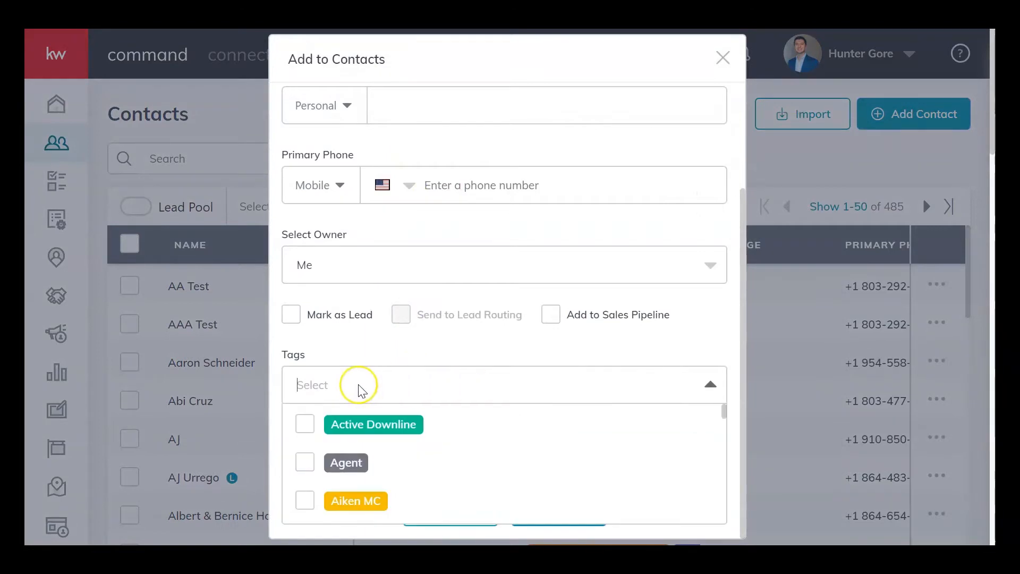
scroll(359, 386, "down", 1)
scroll(436, 452, "down", 12)
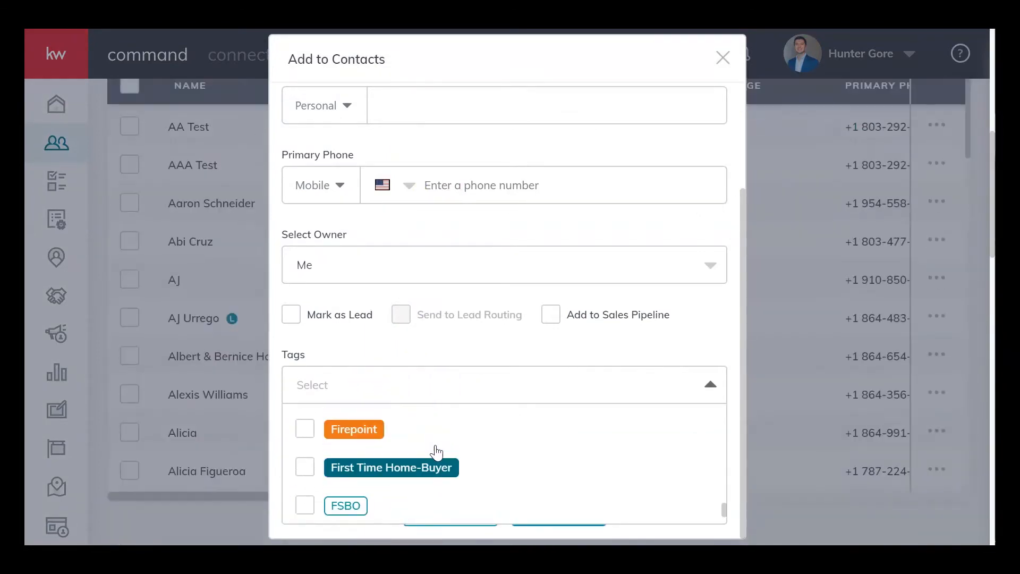
scroll(428, 426, "up", 12)
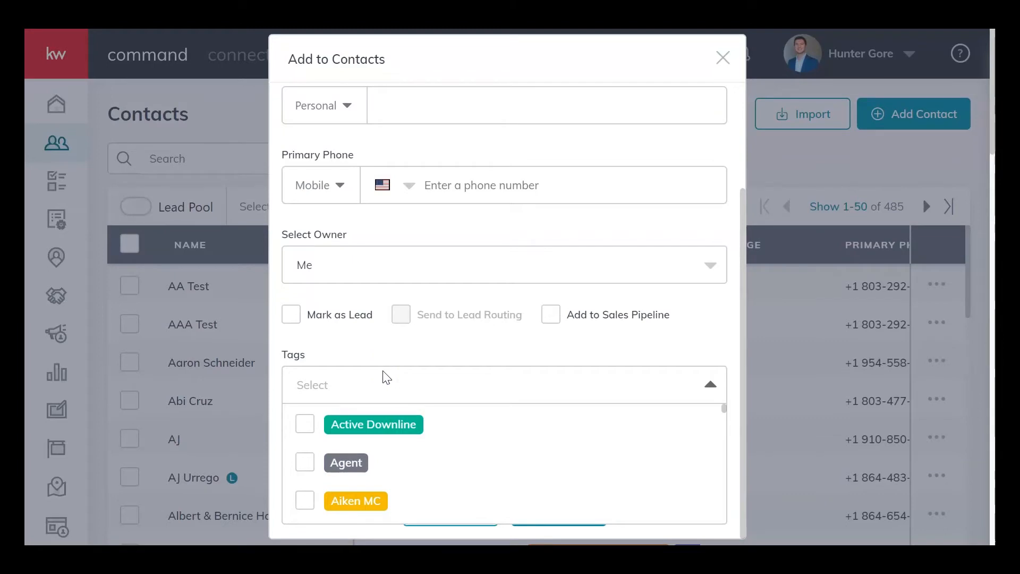
Step: Create a custom tag named non-kw agent in the dark teal color within the new contact form, and cancel the contact
type("non")
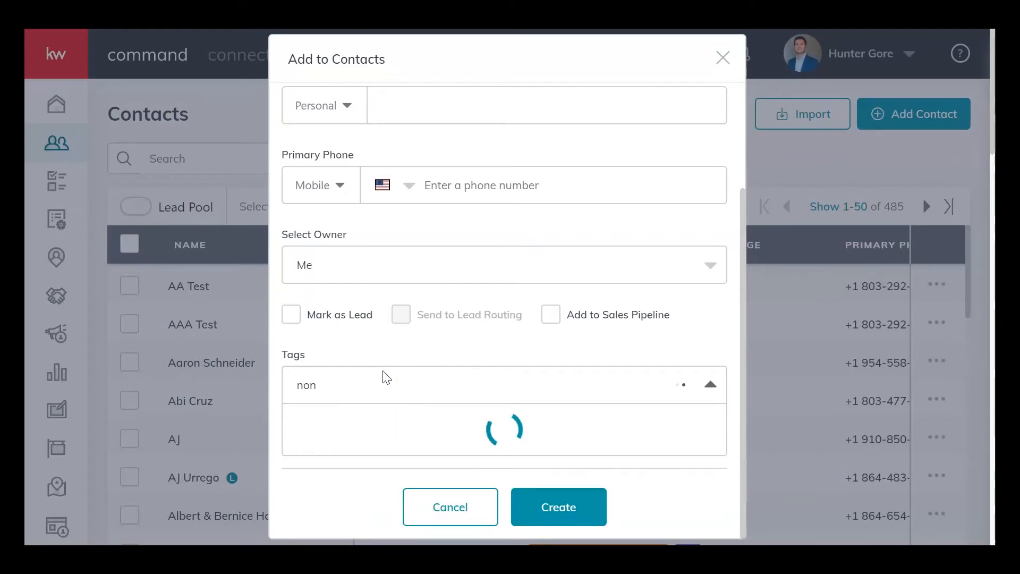
type("-kw agent")
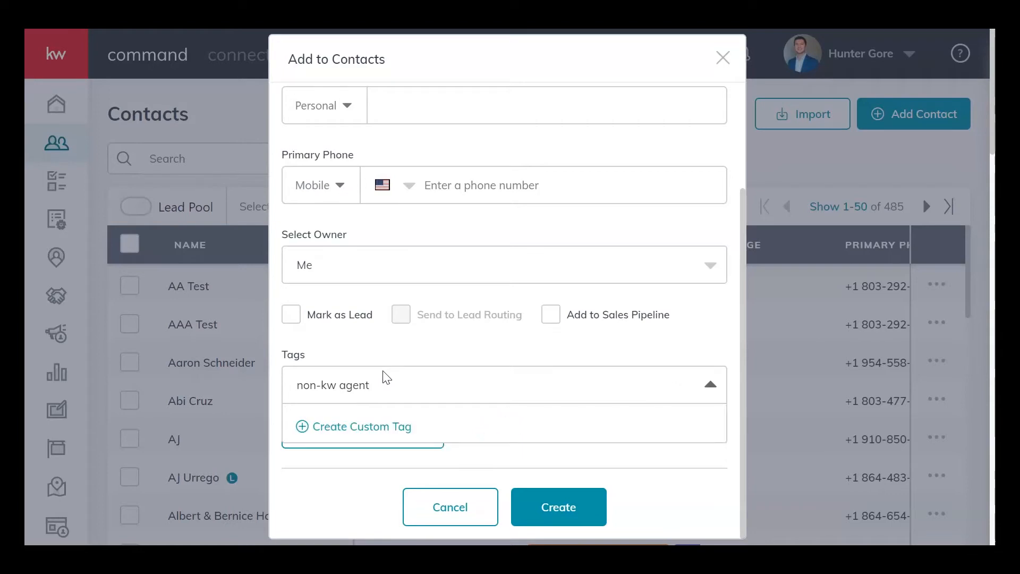
left_click(423, 435)
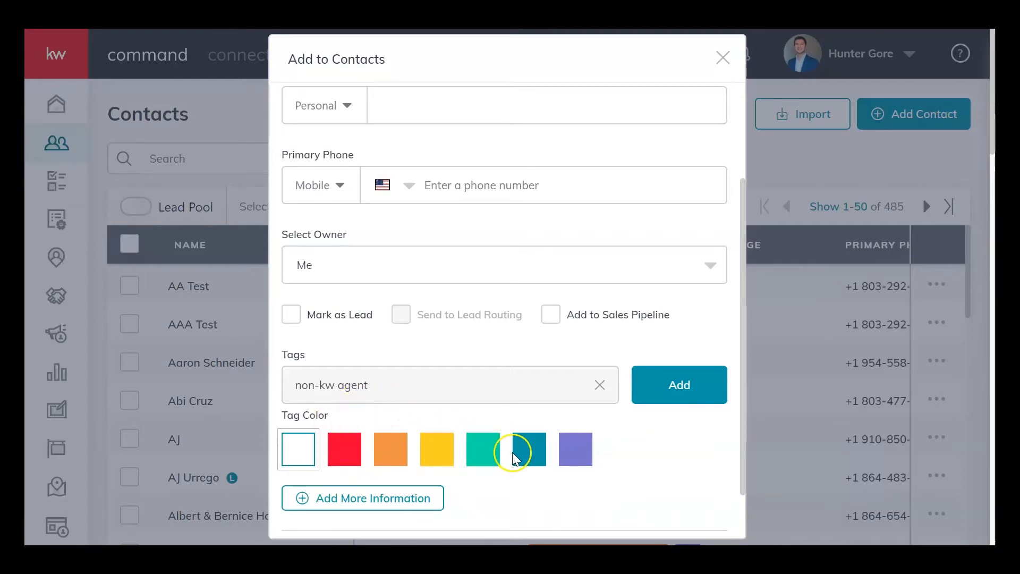
left_click(544, 455)
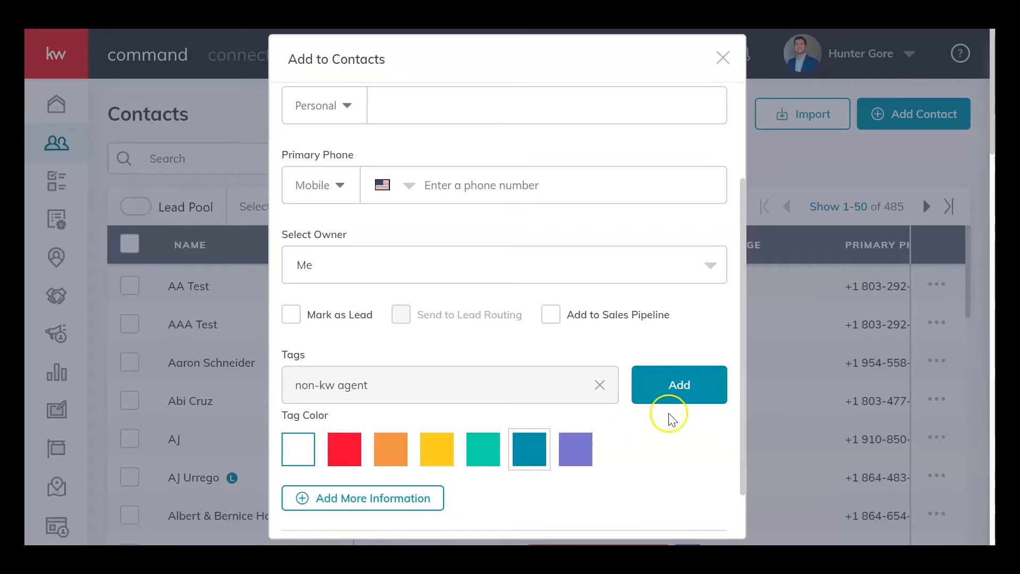
left_click(663, 402)
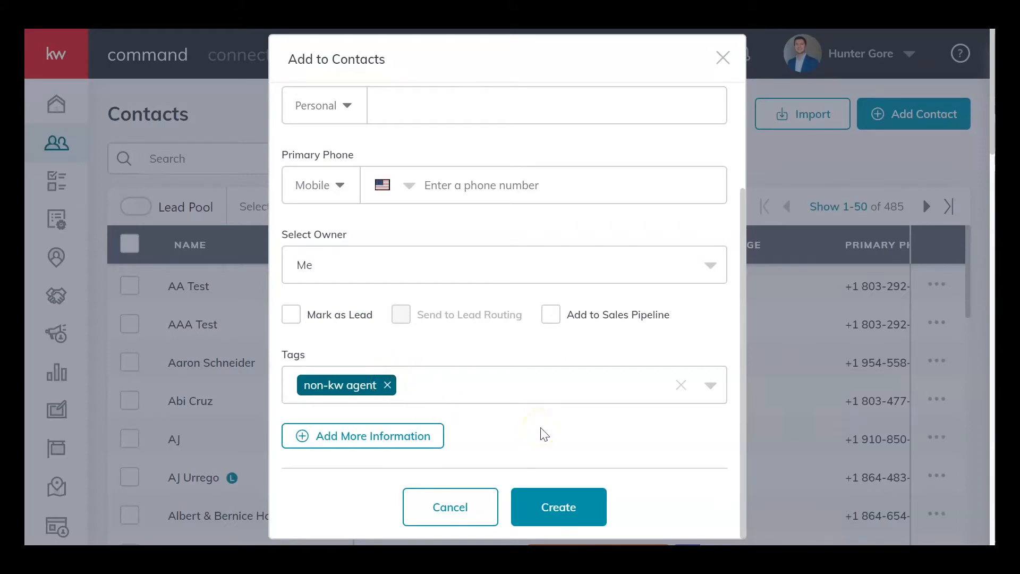
scroll(542, 428, "up", 3)
scroll(542, 428, "down", 3)
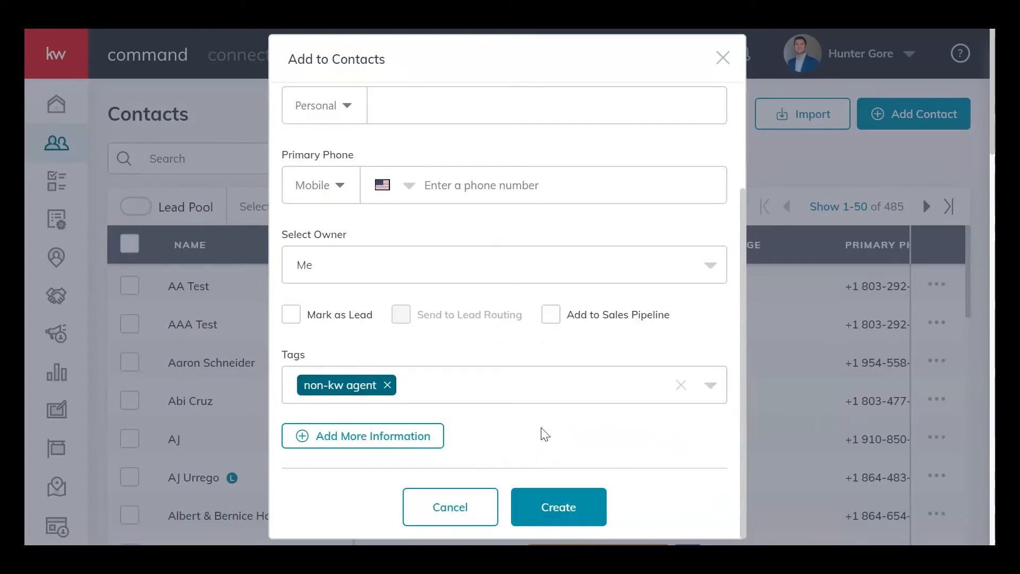
left_click(459, 503)
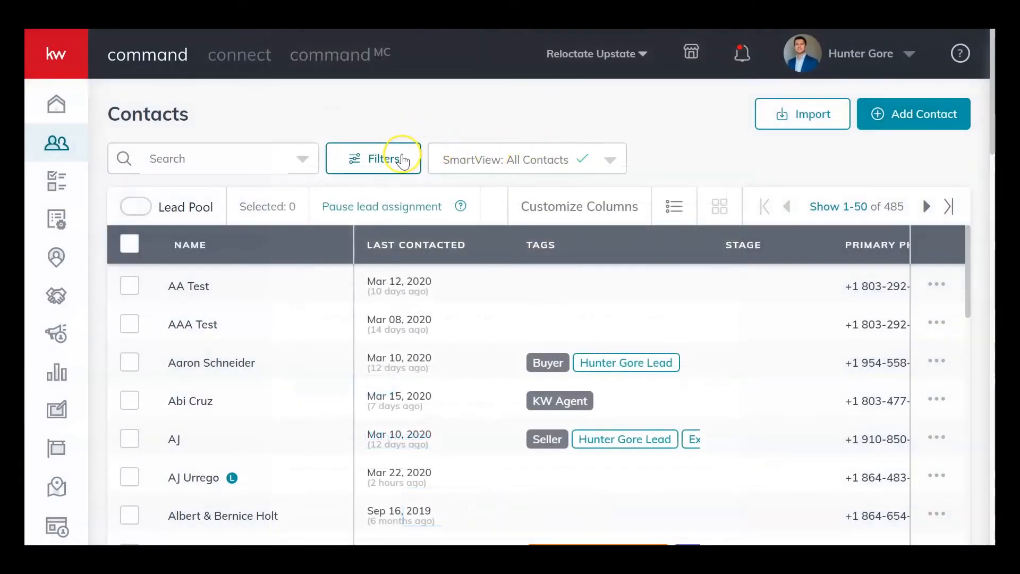
Step: Filter the contacts list by the custom tag Investor
left_click(402, 159)
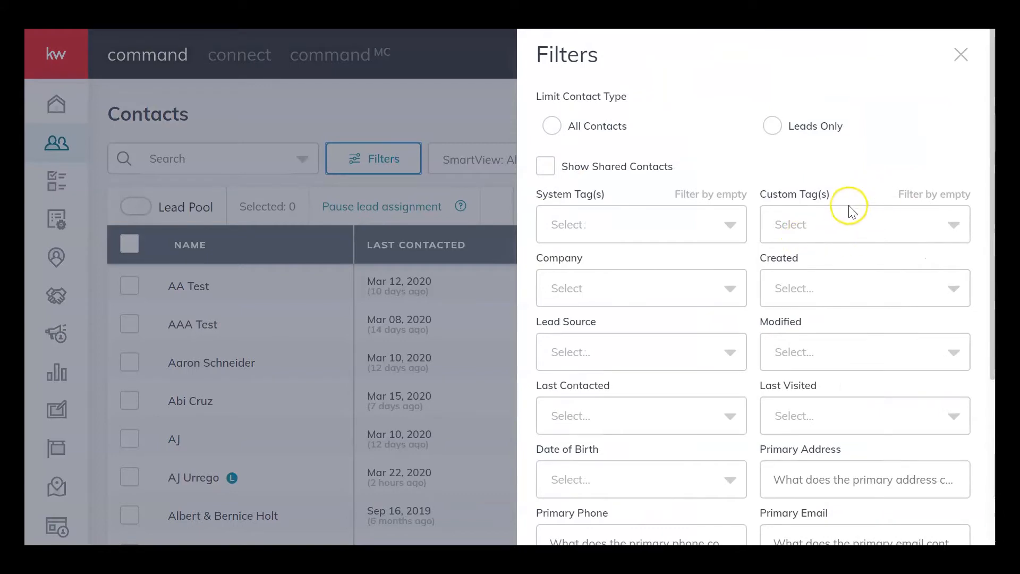
left_click(876, 228)
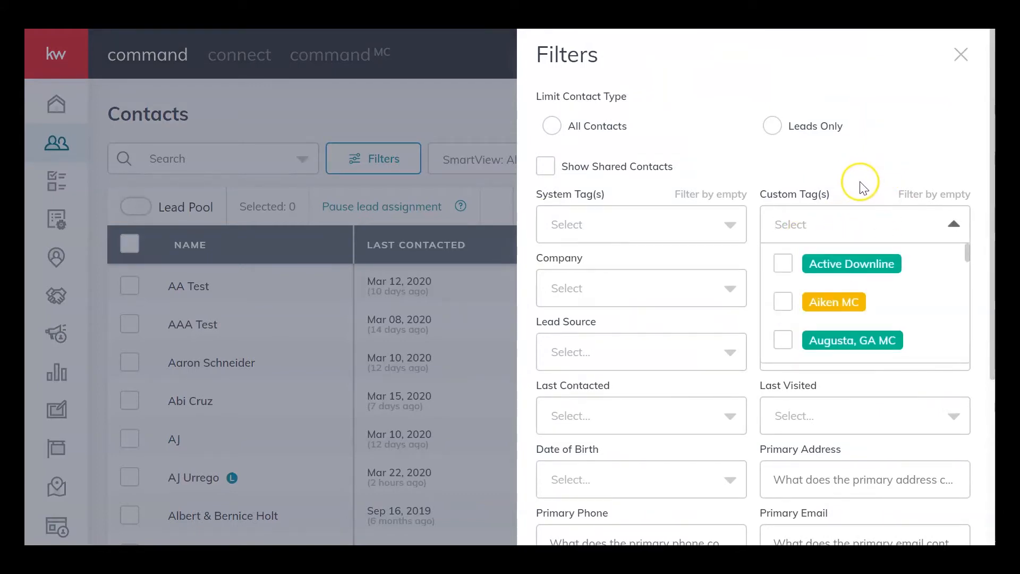
type("inv")
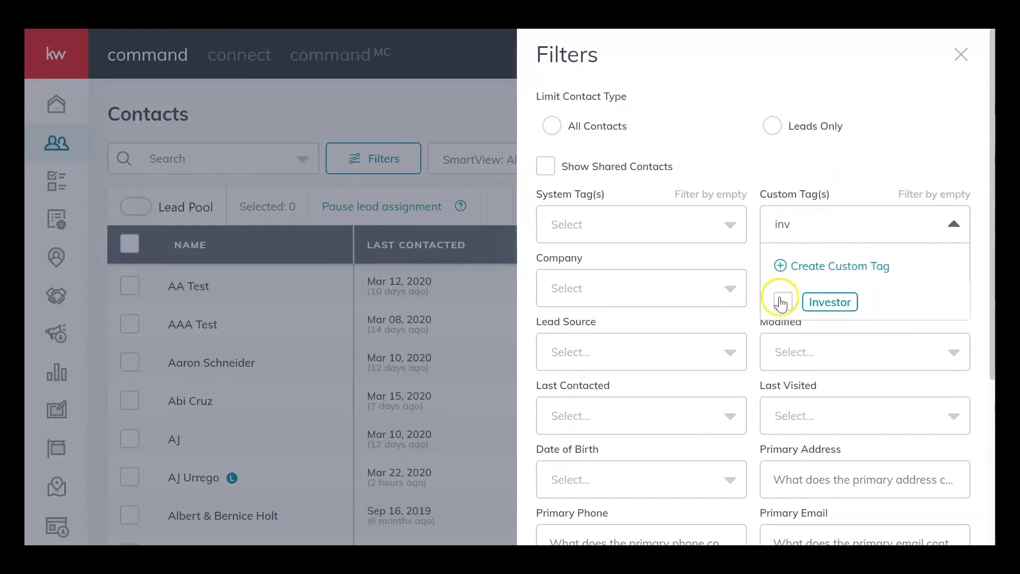
left_click(781, 301)
left_click(860, 179)
scroll(862, 177, "down", 5)
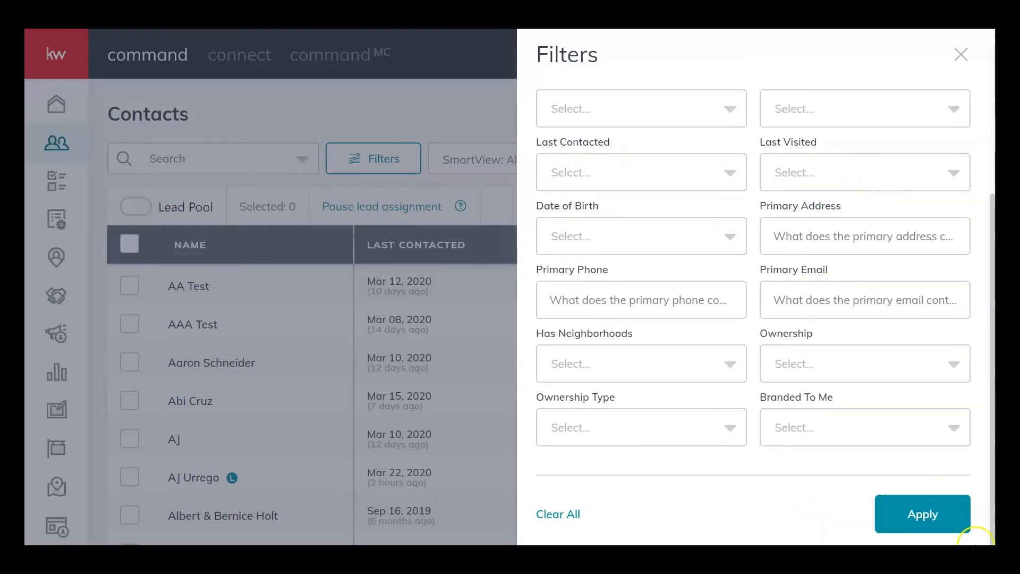
left_click(928, 508)
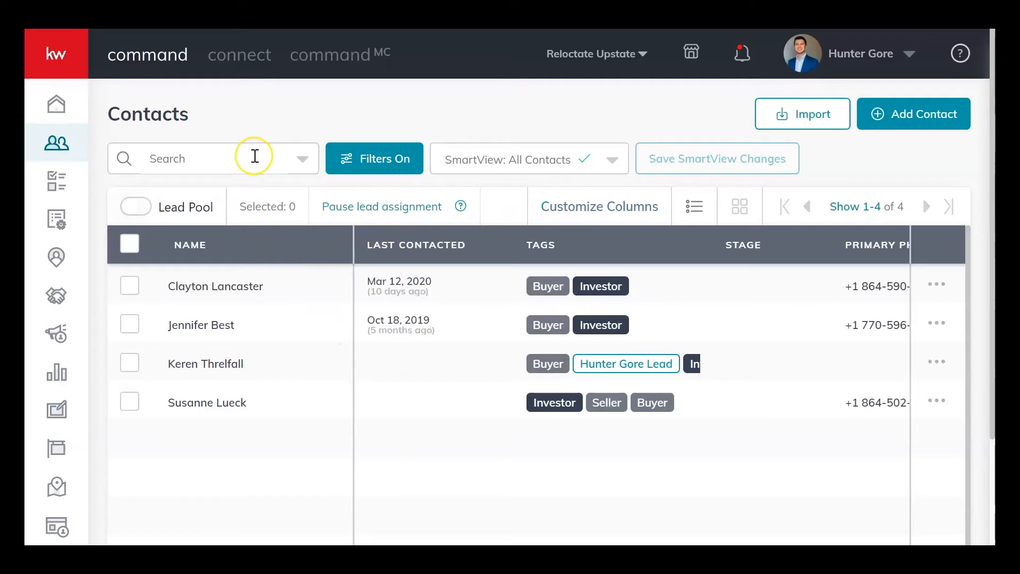
Step: Clear all filters from the contacts list and apply the cleared settings
left_click(402, 156)
scroll(595, 505, "down", 1)
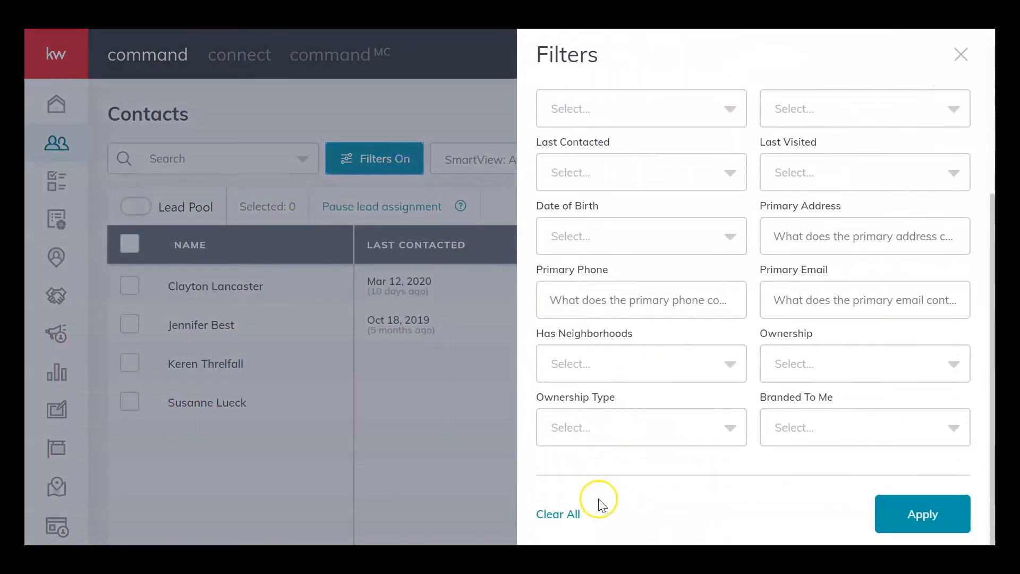
left_click(574, 514)
left_click(929, 514)
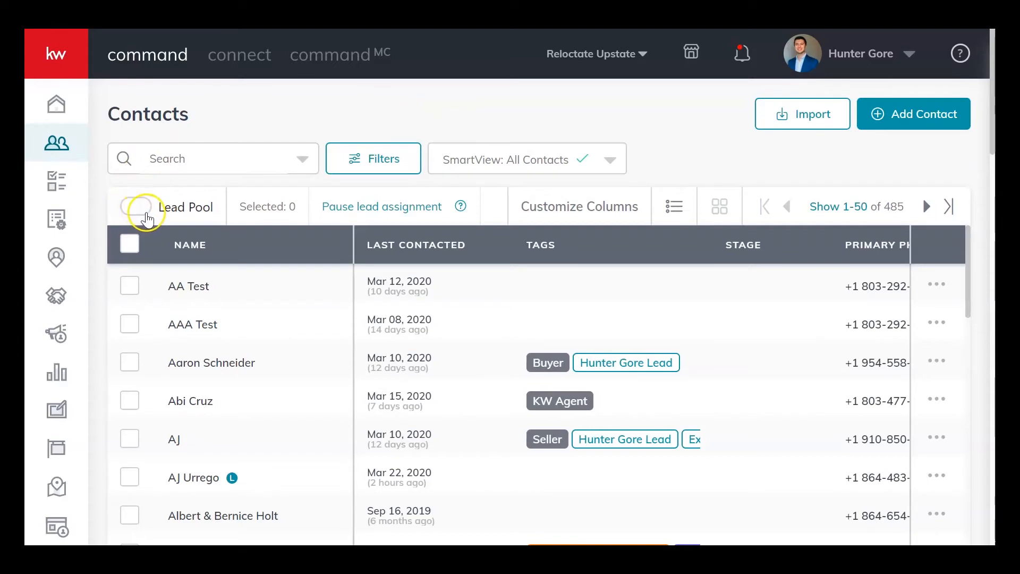
Step: Examine the tag choices for bulk tagging all contacts on the page, and clear the selection without adding tags
left_click(126, 254)
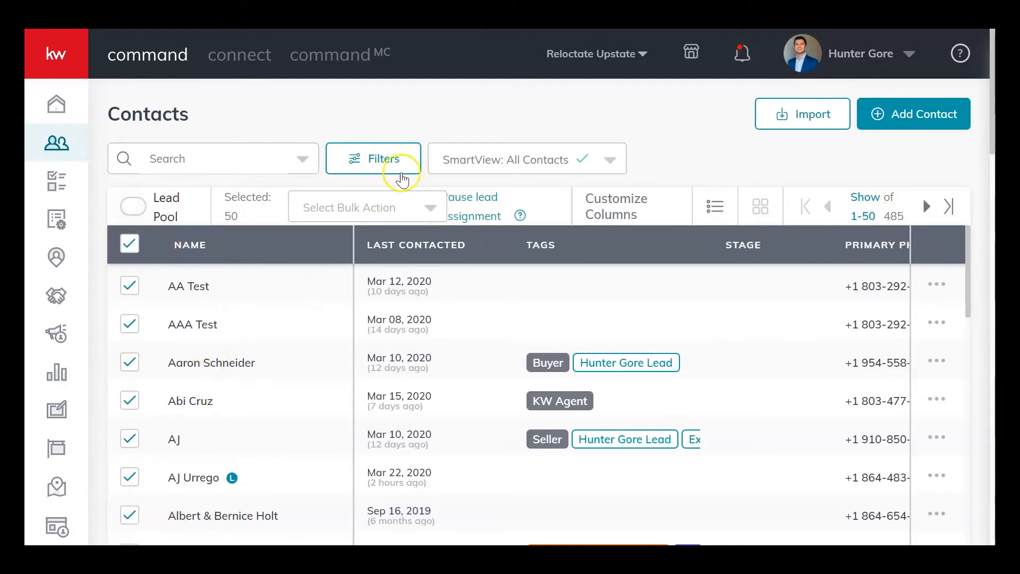
left_click(408, 208)
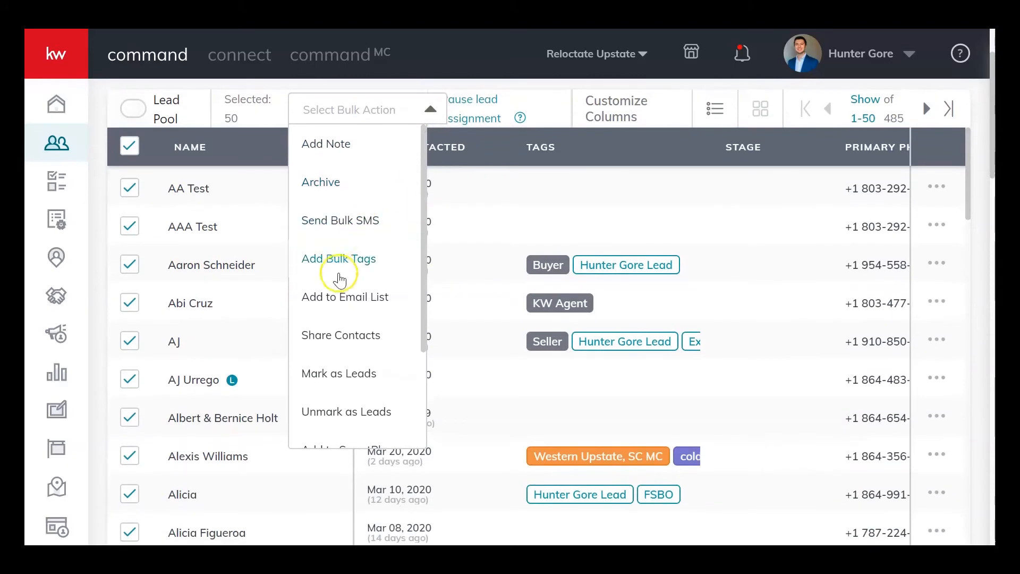
left_click(356, 268)
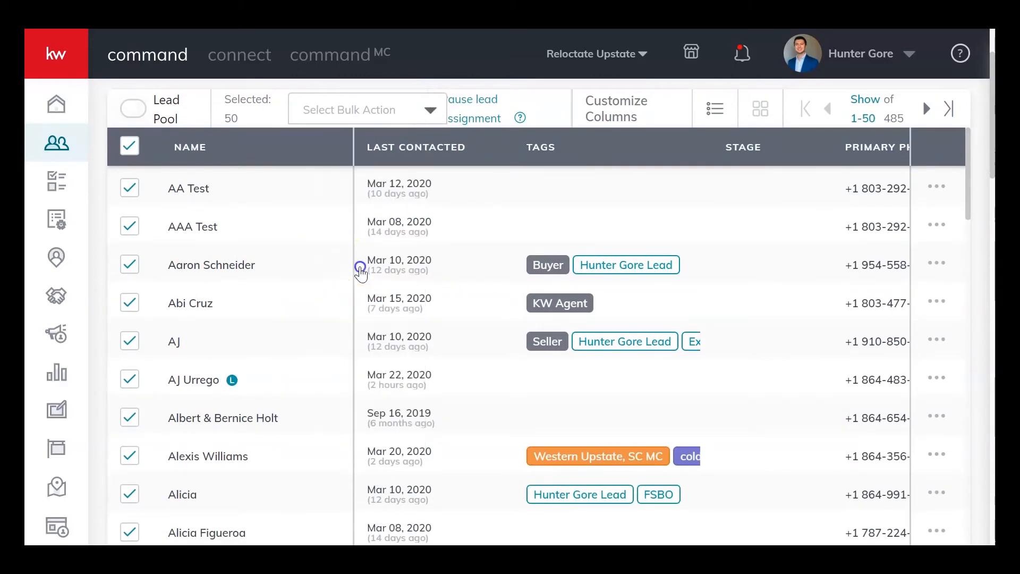
left_click(440, 167)
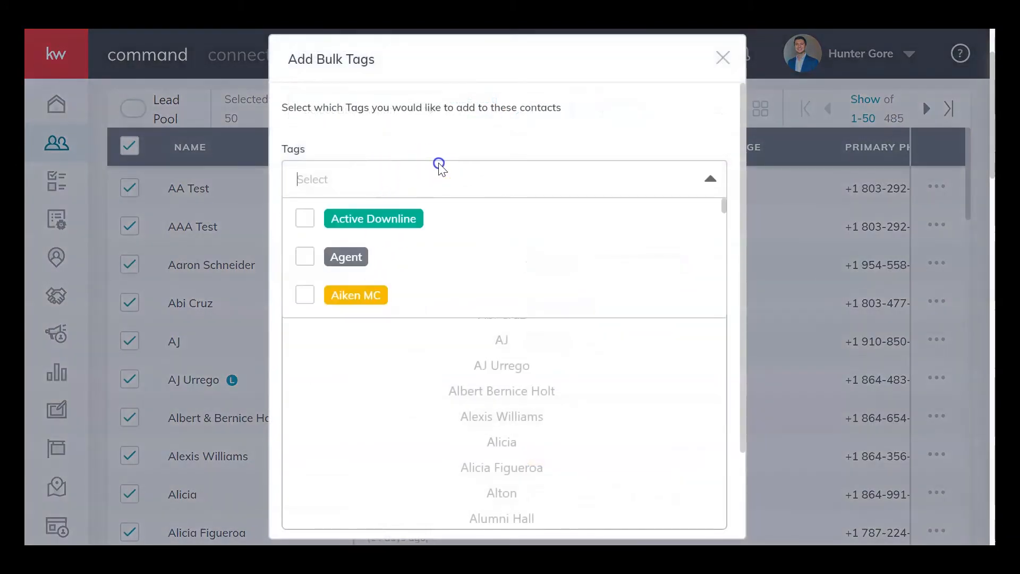
left_click(440, 167)
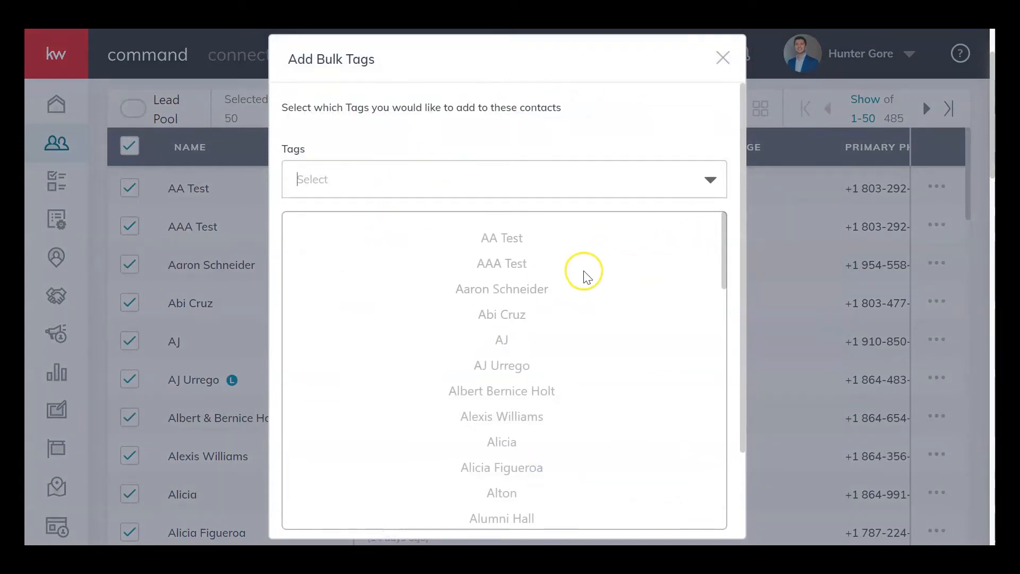
left_click(721, 60)
scroll(239, 237, "up", 2)
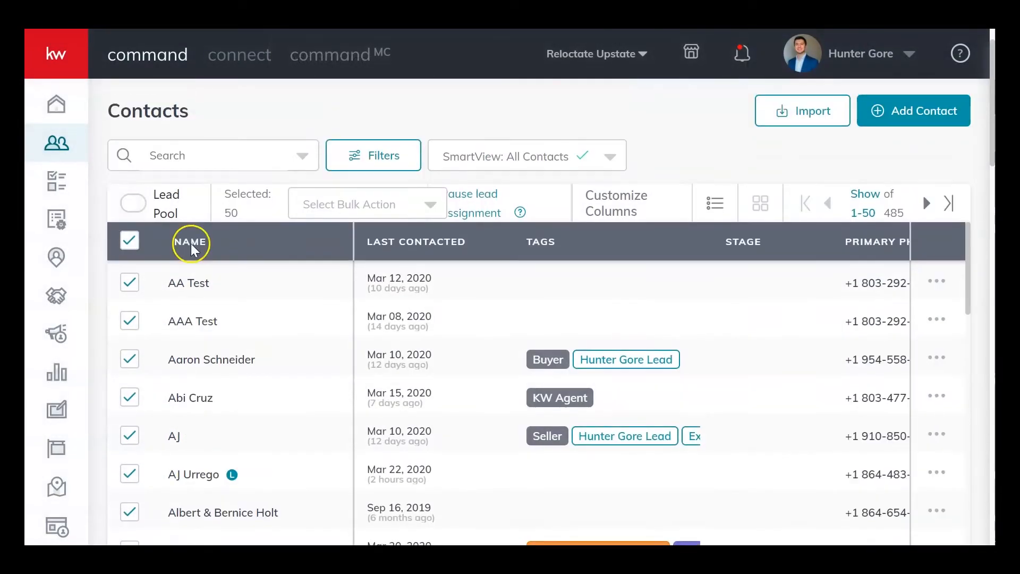
left_click(130, 244)
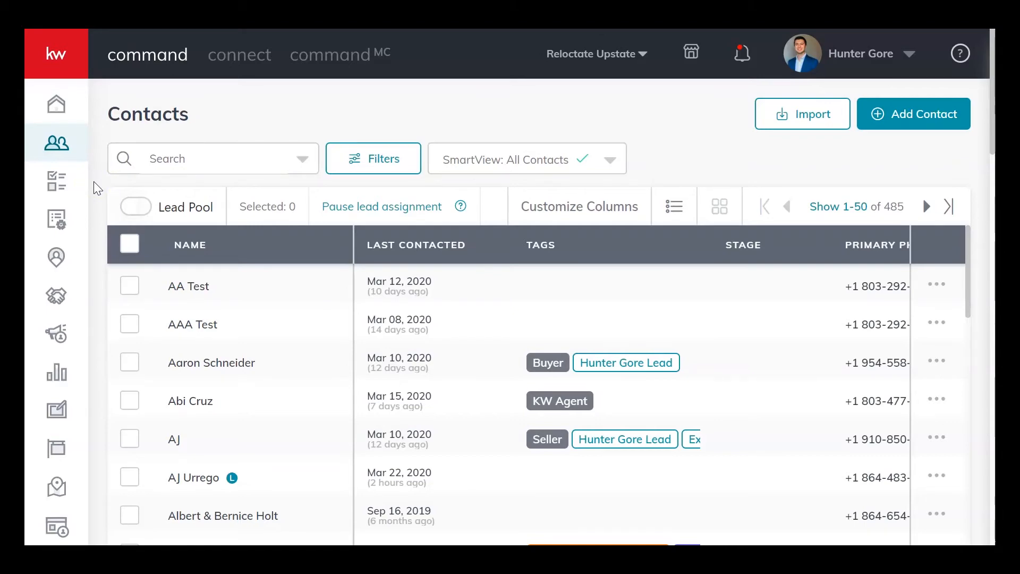
scroll(152, 228, "down", 1)
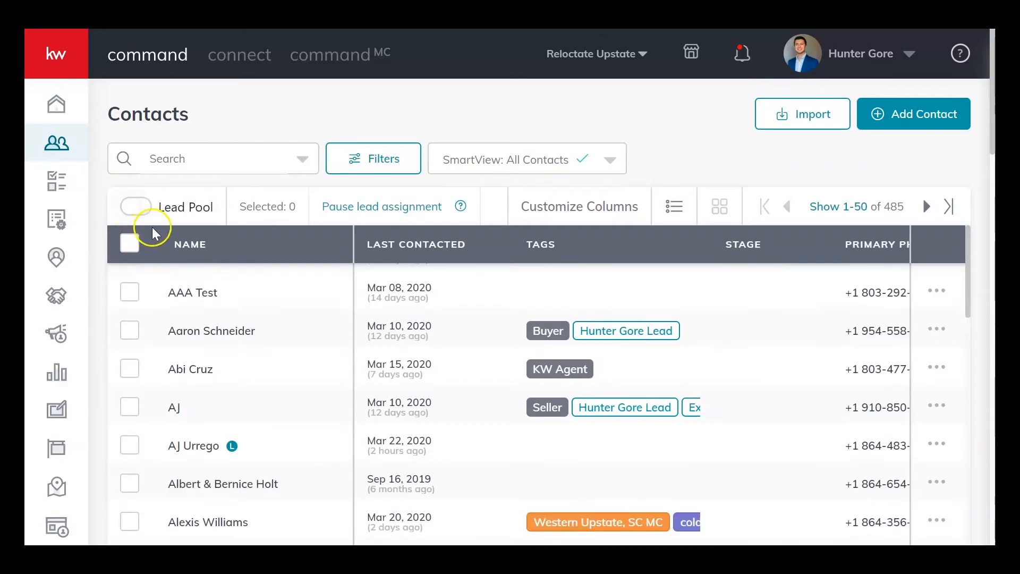
scroll(151, 231, "up", 1)
left_click(333, 154)
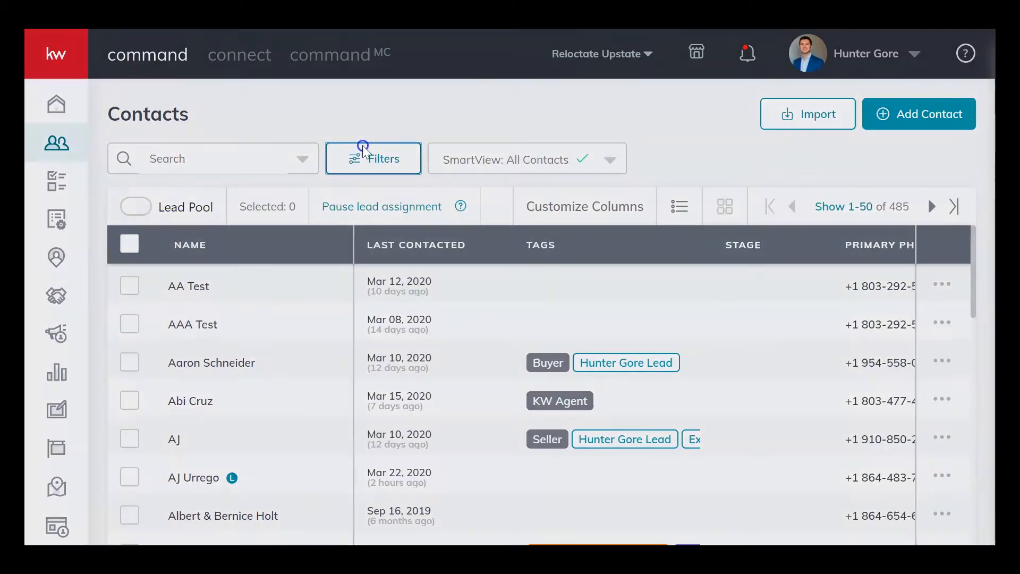
left_click(356, 107)
Step: Search the contacts for "a", limiting the search to the First Name field
left_click(196, 166)
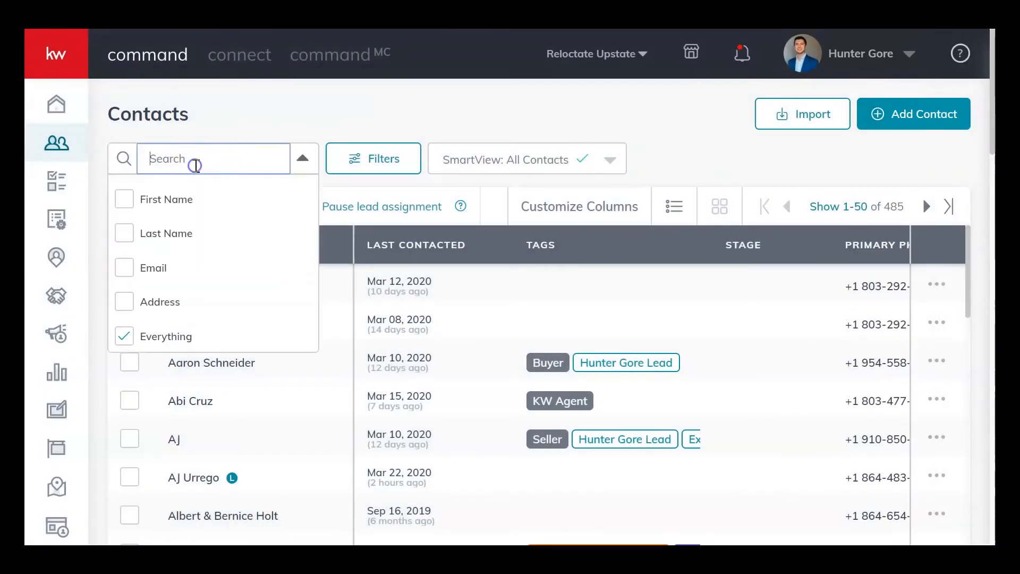
type("a")
left_click(124, 199)
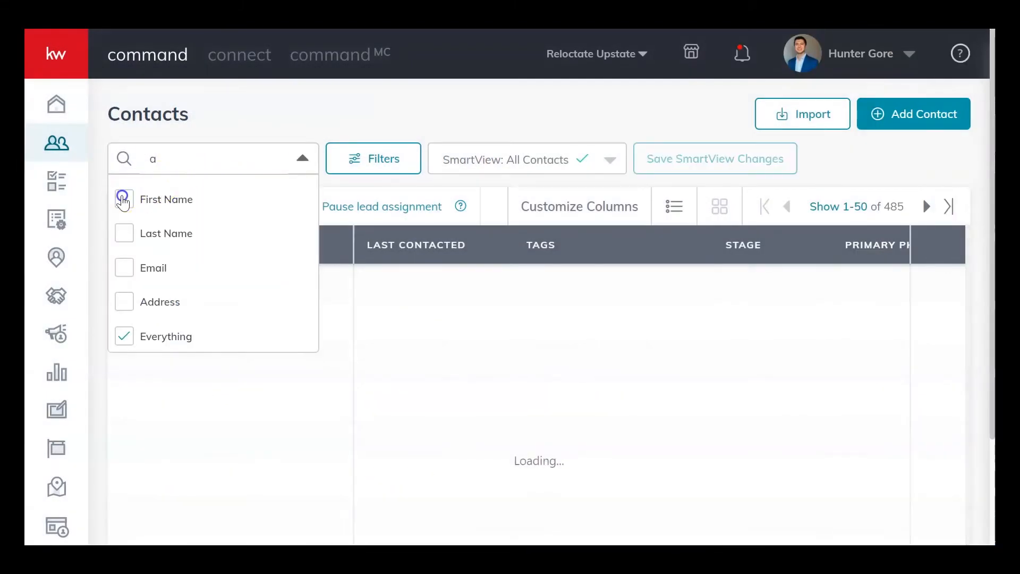
left_click(262, 113)
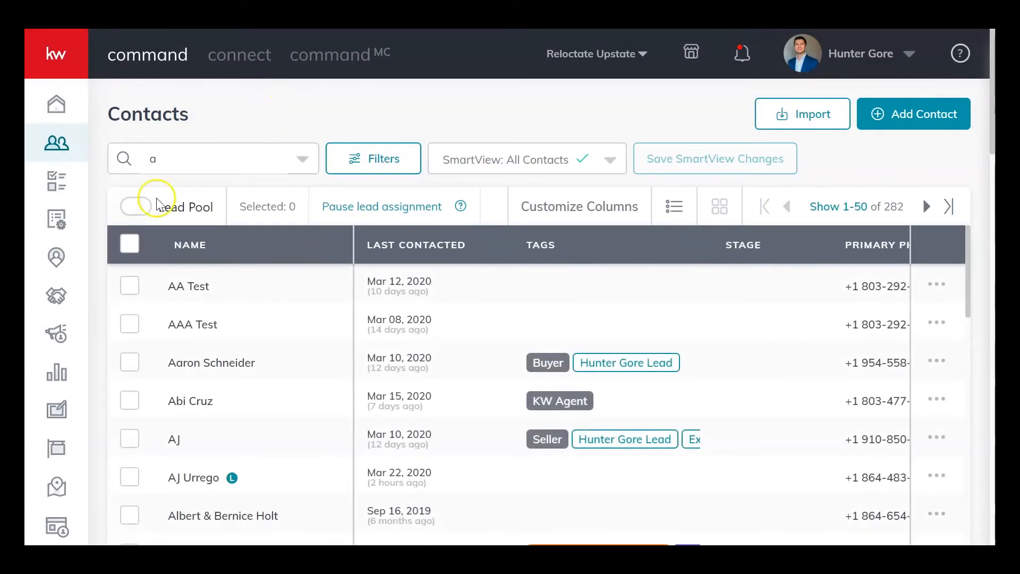
Step: Look through the contacts returned by the first-name search and check which search fields are enabled
scroll(114, 336, "down", 18)
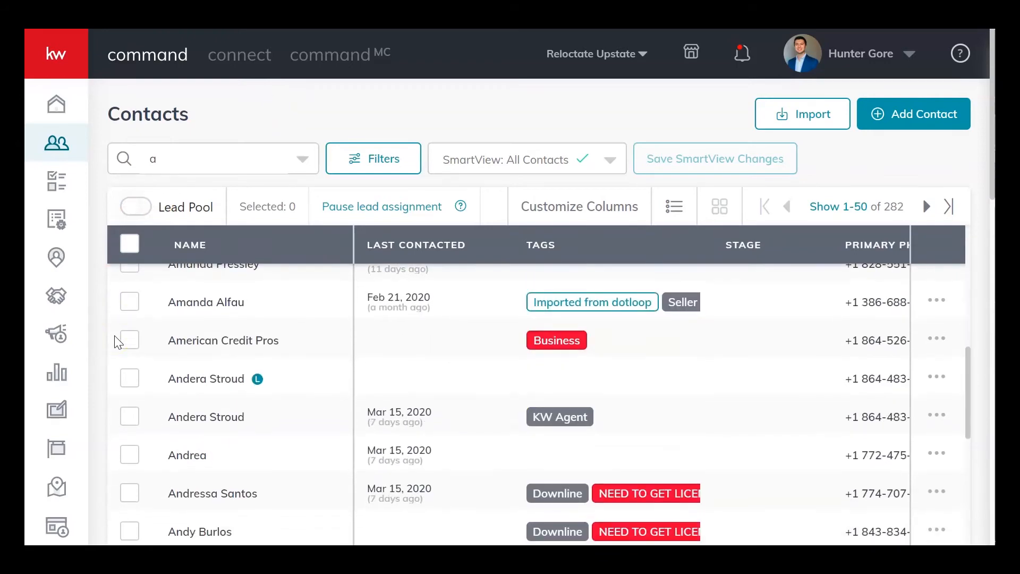
scroll(114, 336, "up", 10)
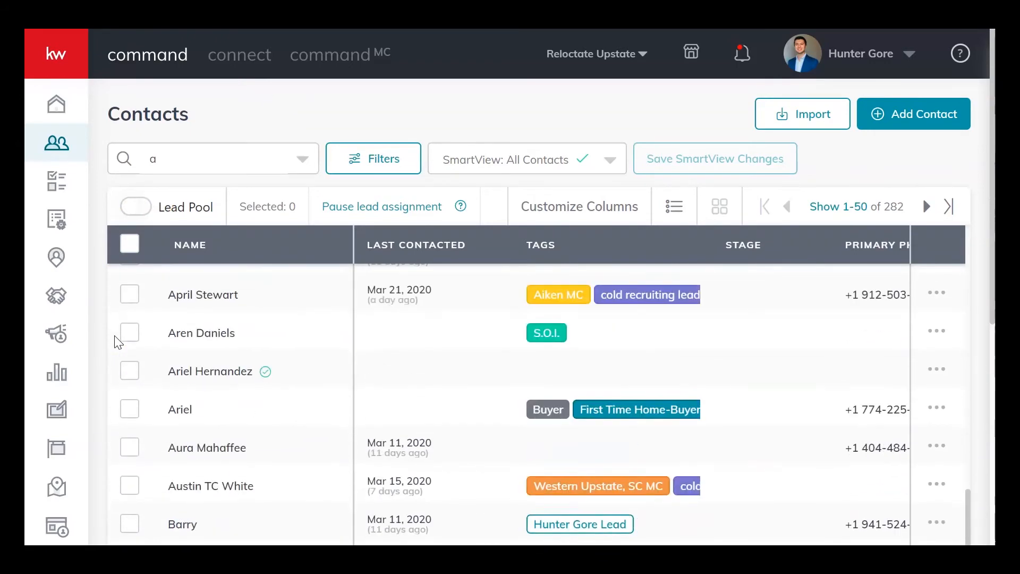
left_click(221, 166)
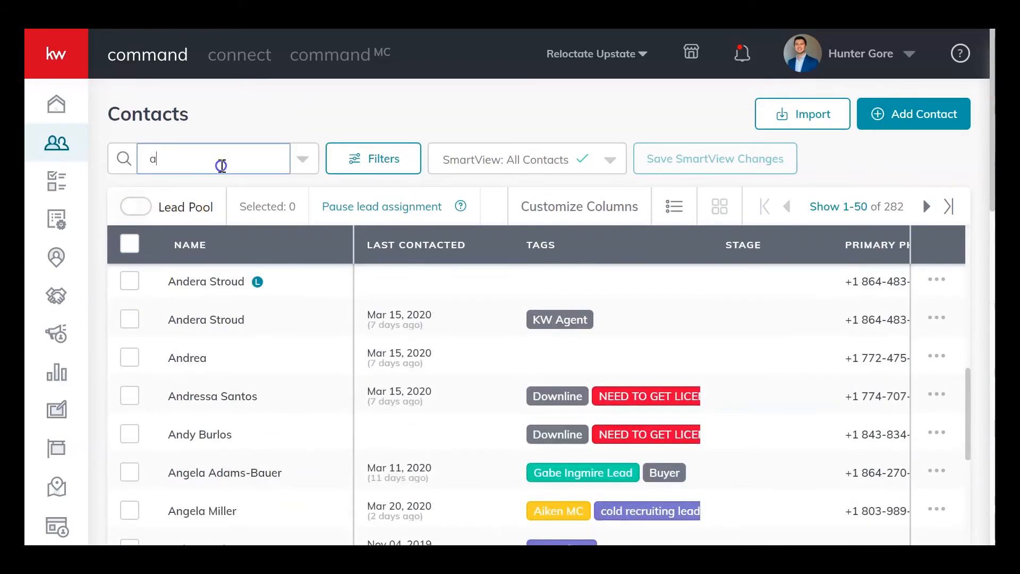
left_click(199, 104)
left_click(195, 158)
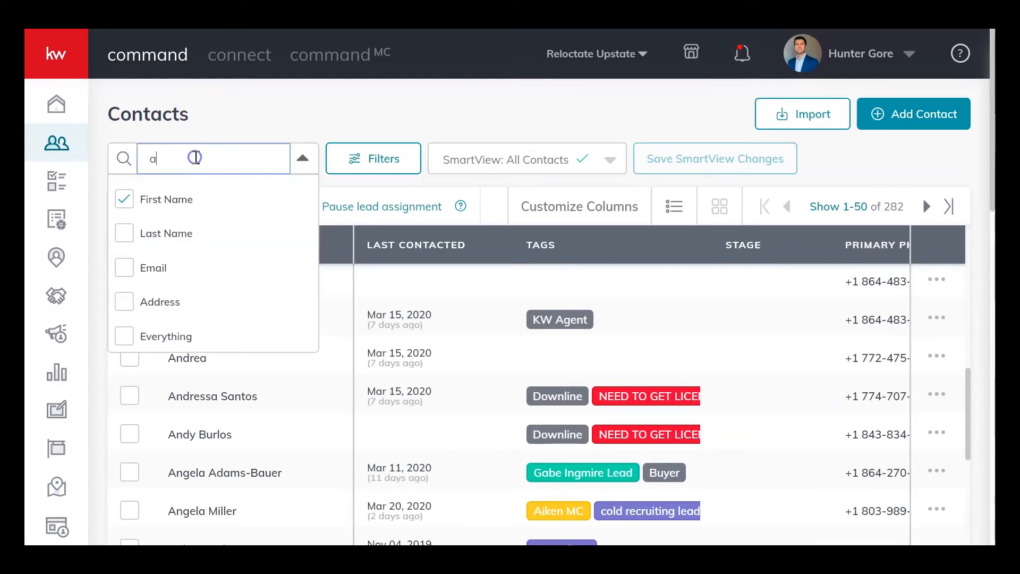
left_click(101, 226)
scroll(154, 292, "up", 10)
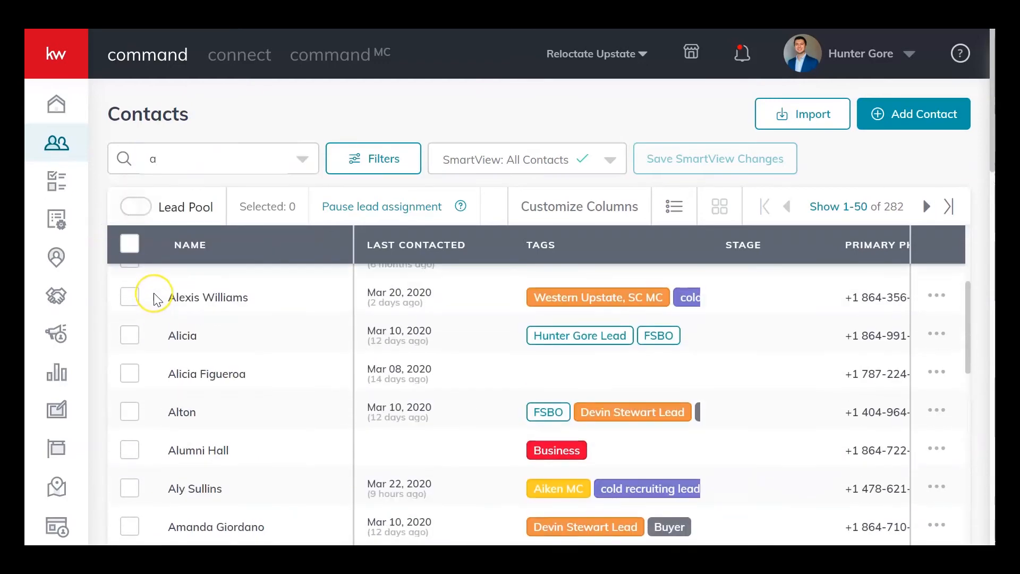
scroll(154, 294, "down", 5)
scroll(114, 285, "up", 5)
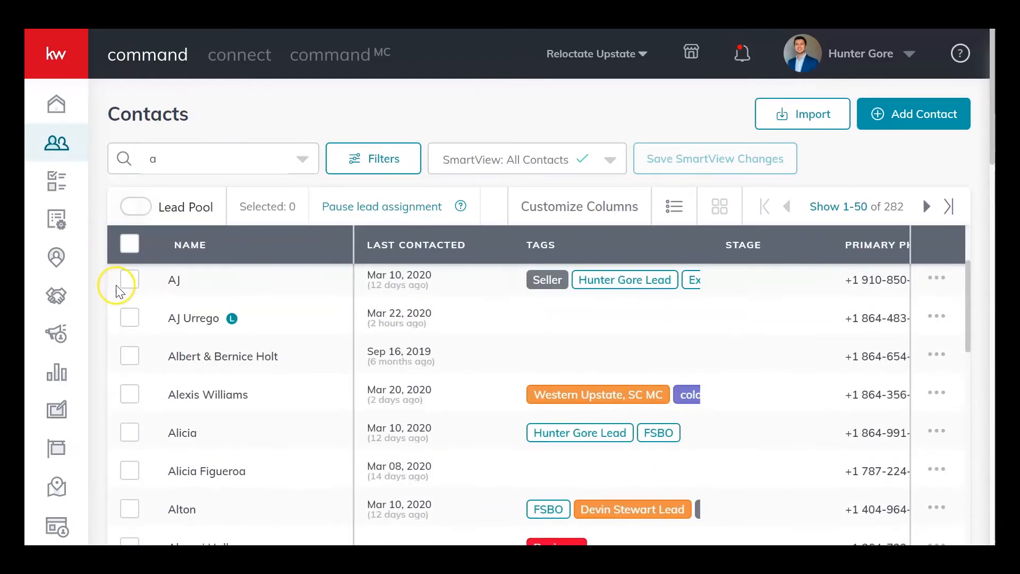
Step: Select the first four contacts in the search results
left_click(127, 286)
left_click(129, 323)
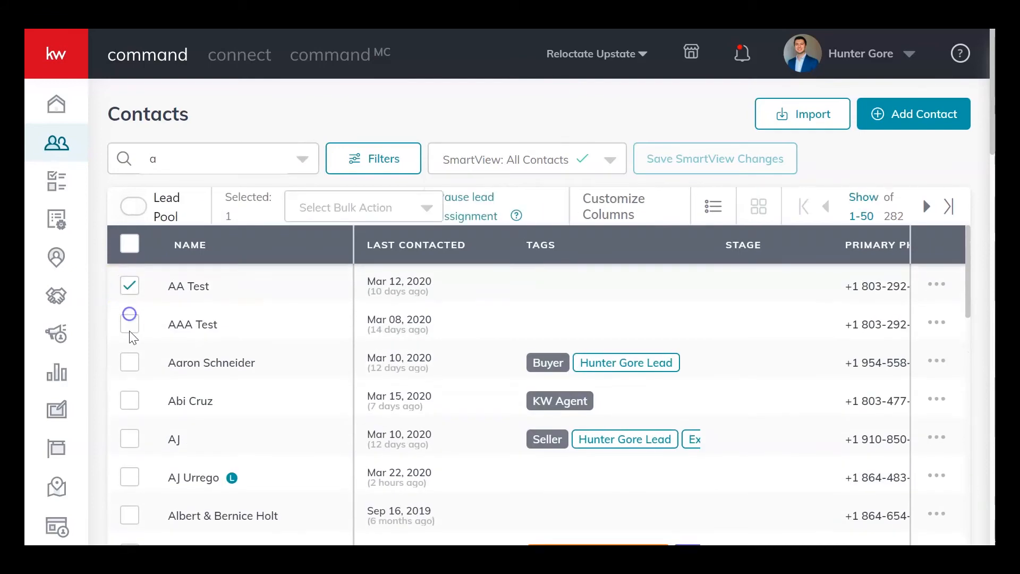
left_click(130, 361)
left_click(131, 399)
Step: Filter the contacts list to Leads Only and clear the search term
left_click(351, 158)
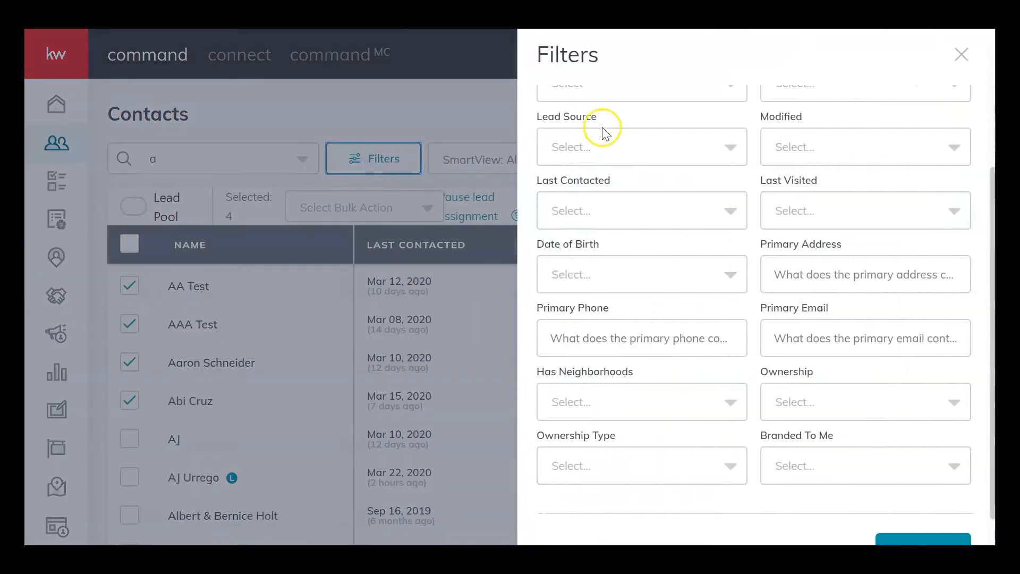
scroll(664, 295, "up", 4)
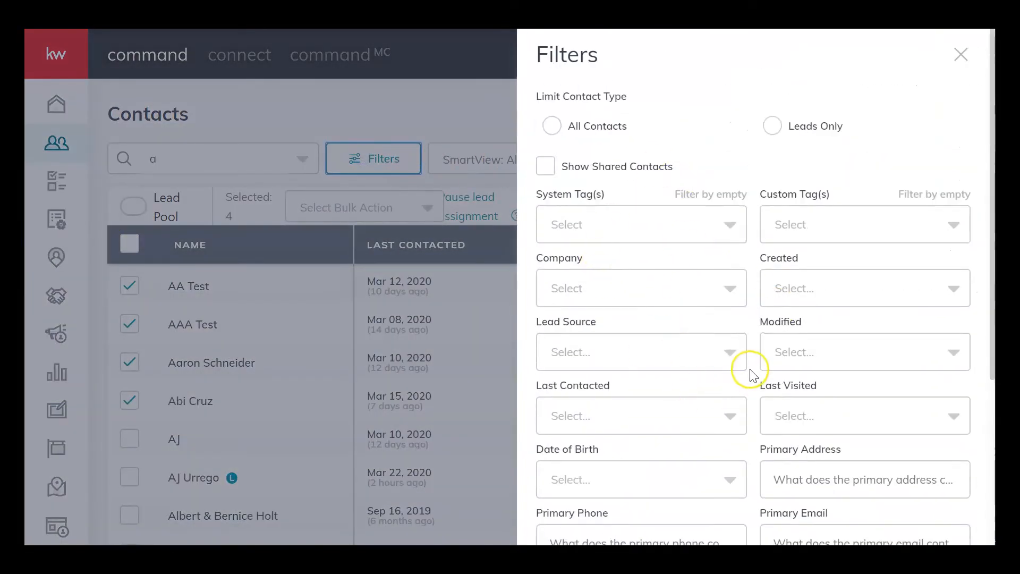
left_click(779, 127)
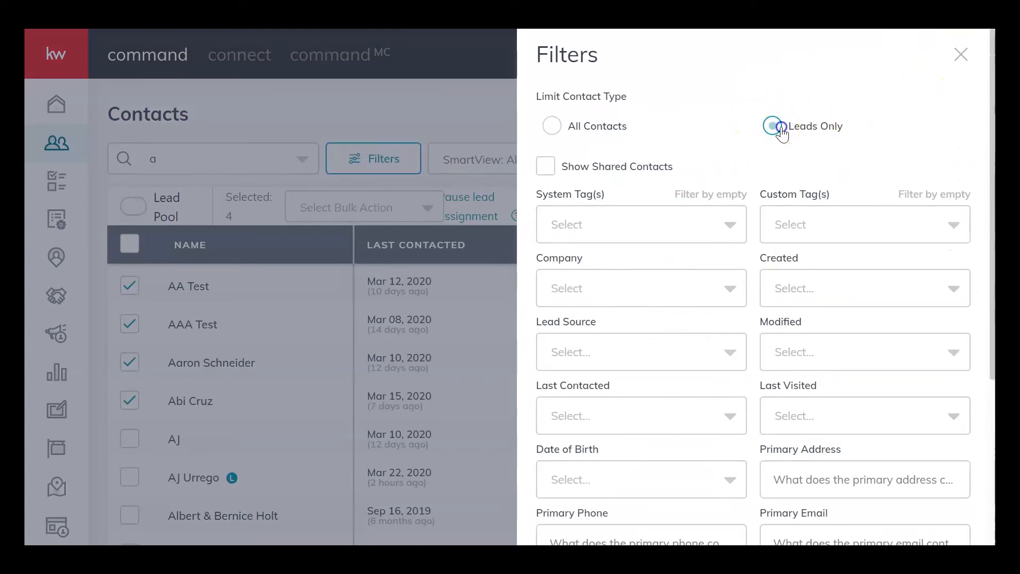
left_click(976, 54)
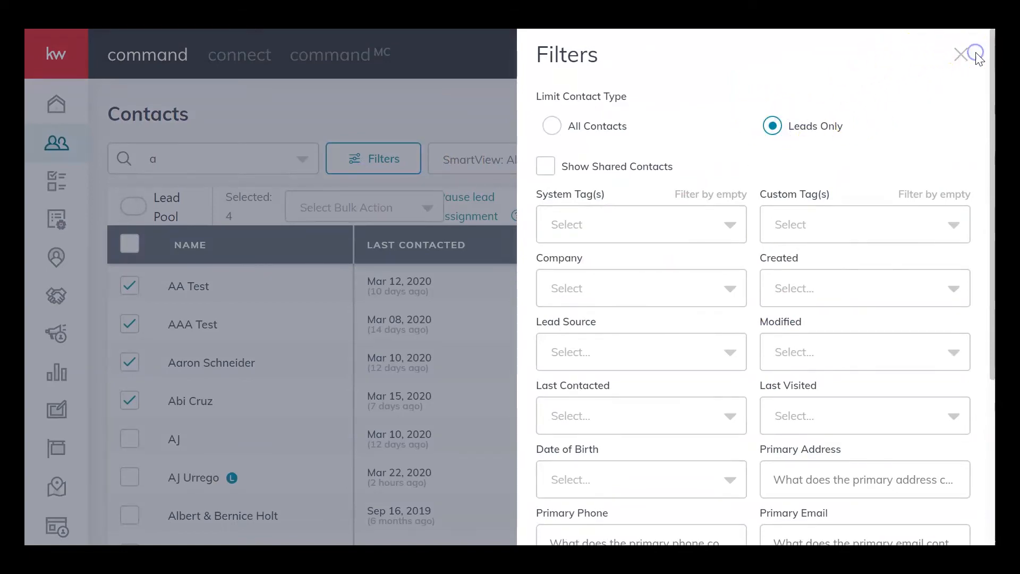
scroll(877, 337, "down", 5)
left_click(927, 519)
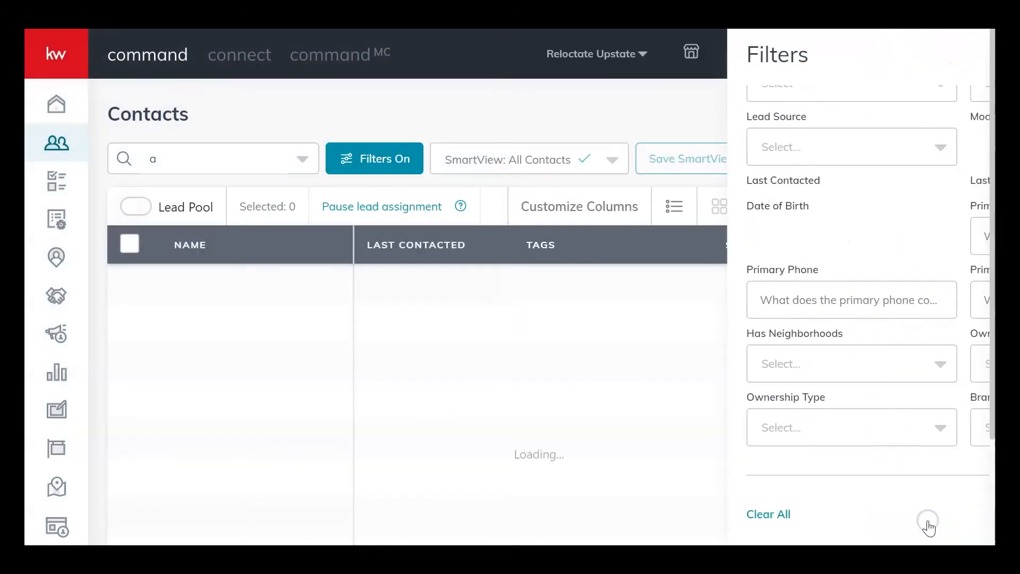
left_click(215, 167)
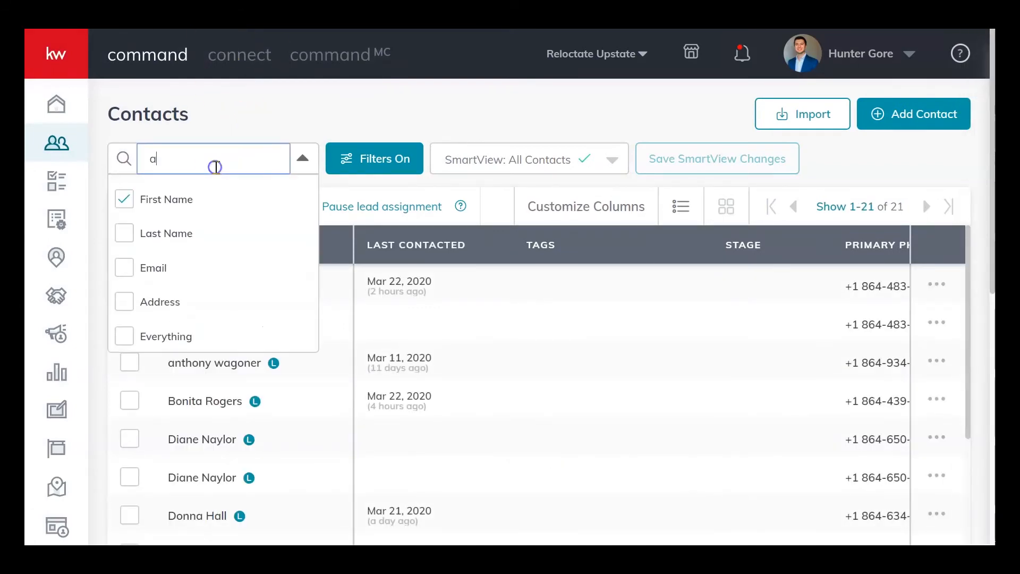
left_click(202, 112)
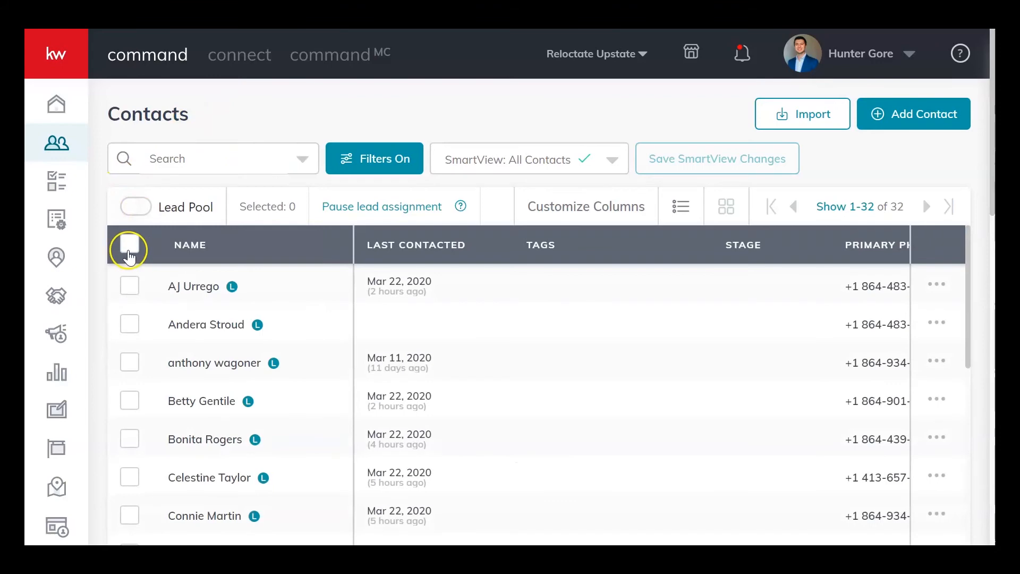
Step: Select all listed leads, choose the Facebook tag for bulk tagging, review the affected contacts, and close without submitting
left_click(130, 246)
left_click(370, 215)
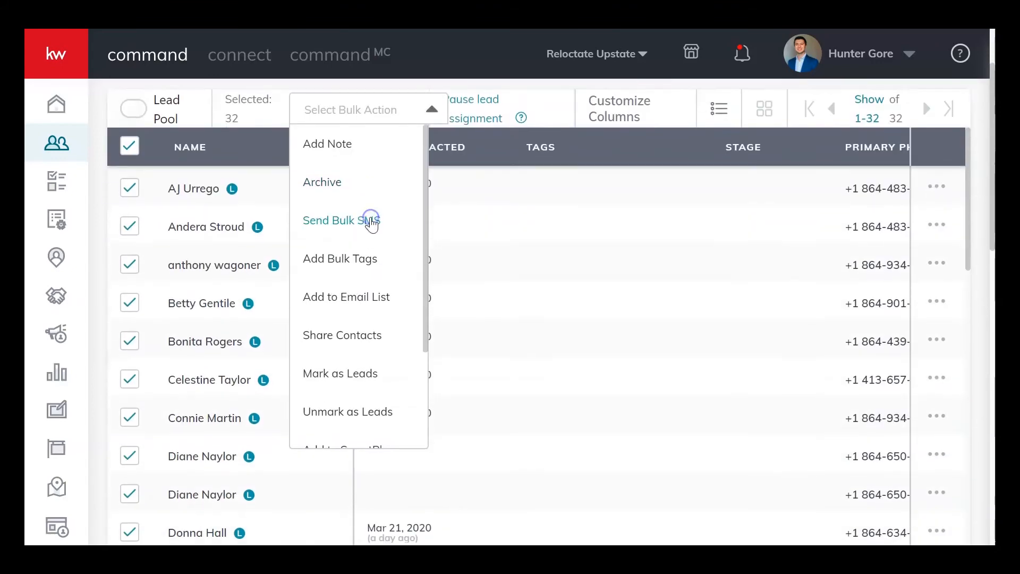
left_click(362, 248)
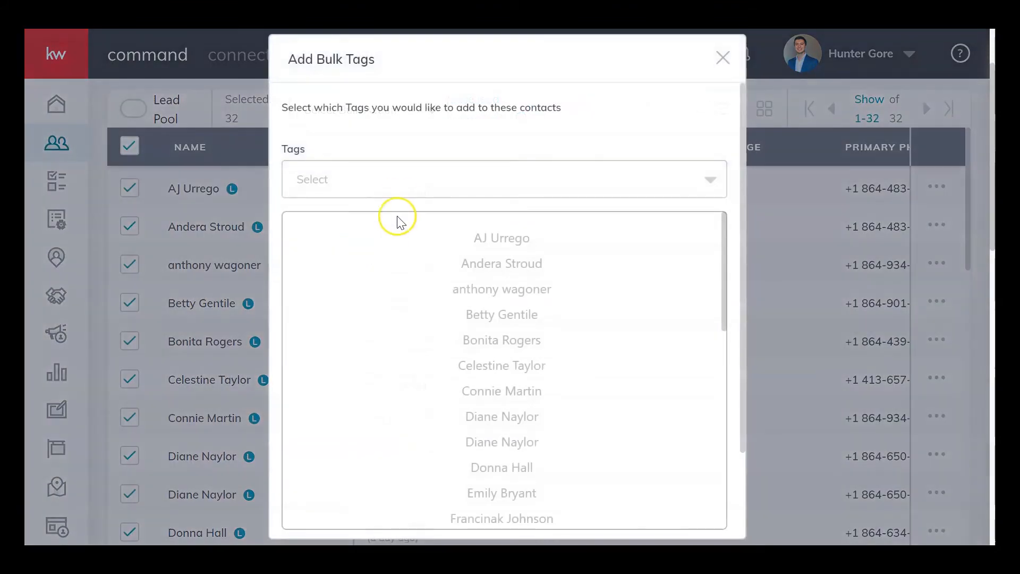
left_click(402, 184)
type("f")
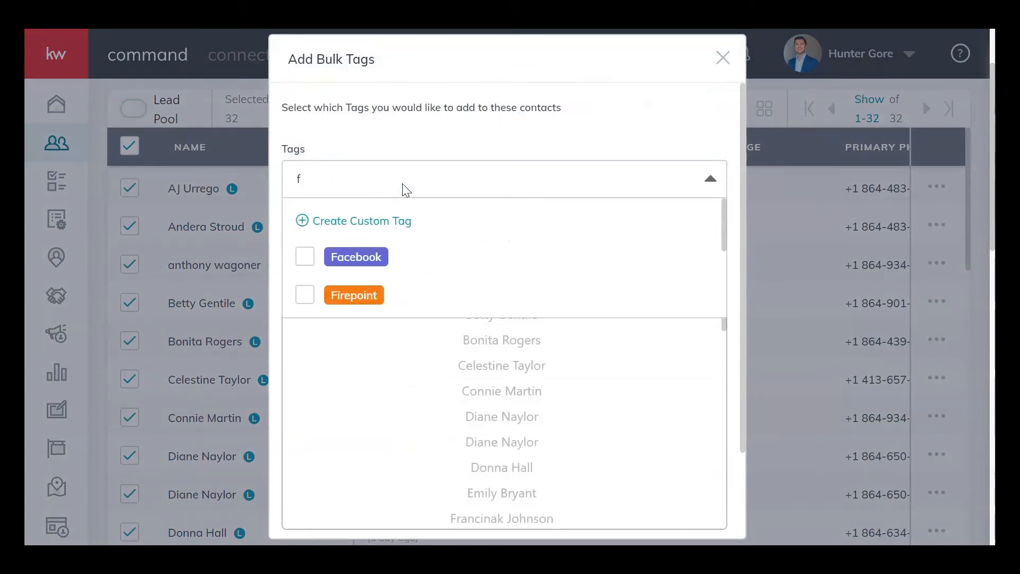
left_click(307, 266)
left_click(407, 139)
scroll(457, 287, "down", 10)
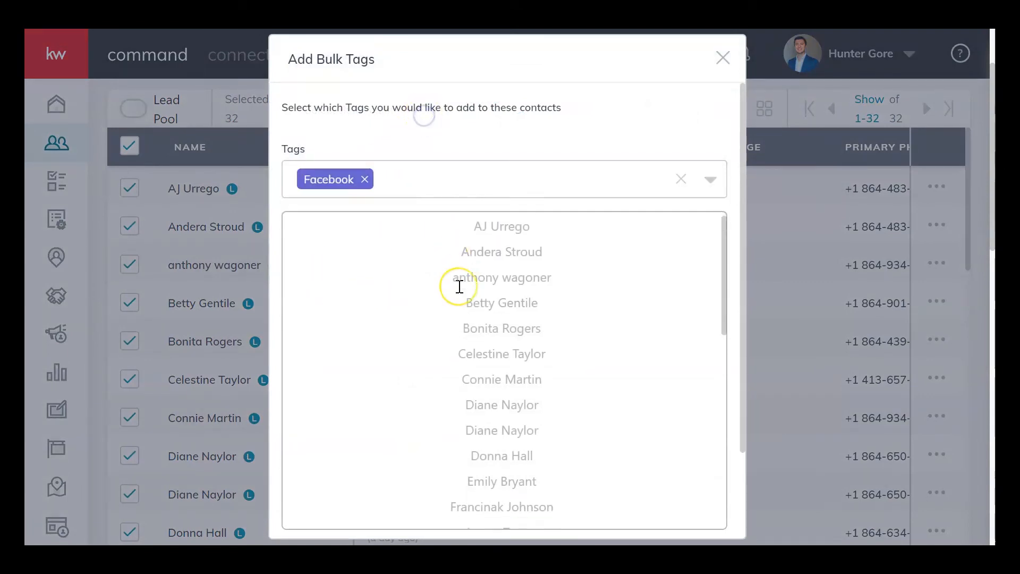
scroll(459, 287, "down", 3)
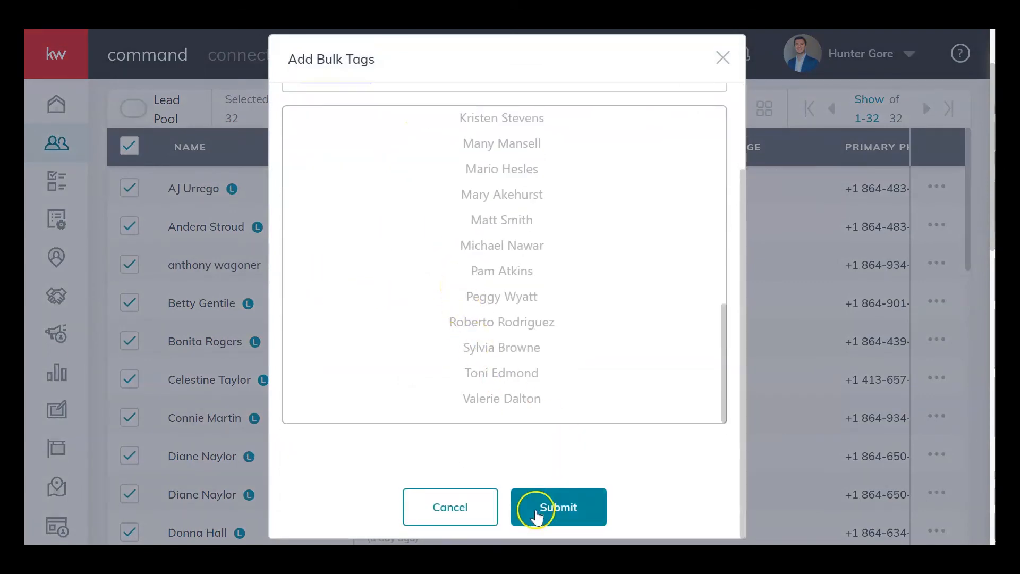
scroll(553, 403, "up", 10)
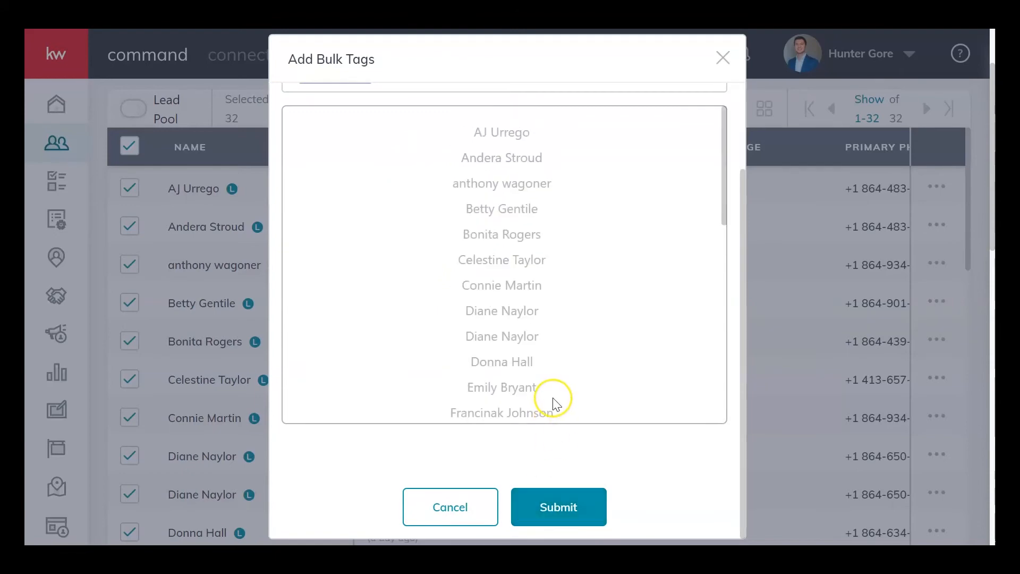
scroll(289, 481, "up", 3)
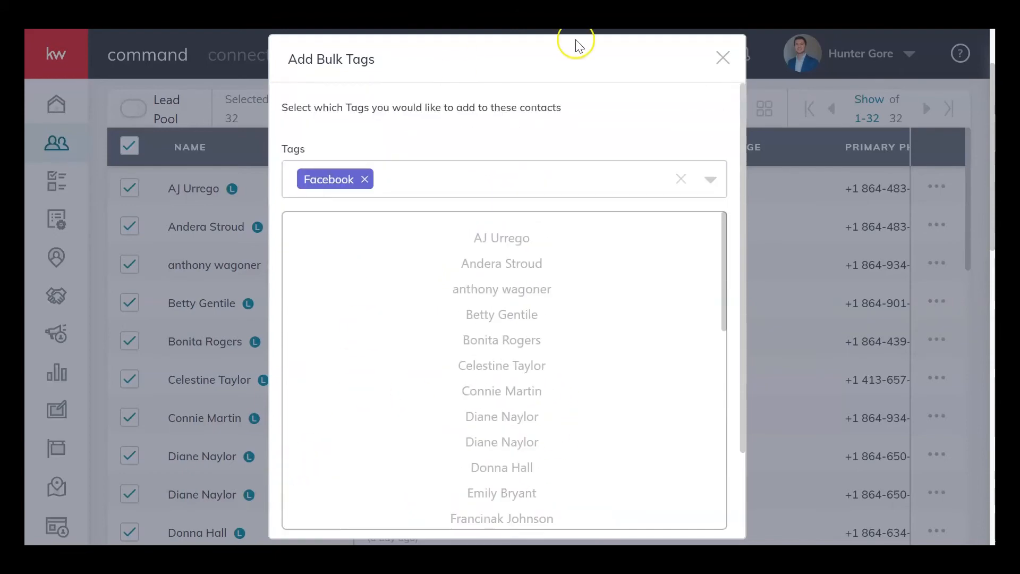
left_click(732, 60)
scroll(127, 298, "up", 2)
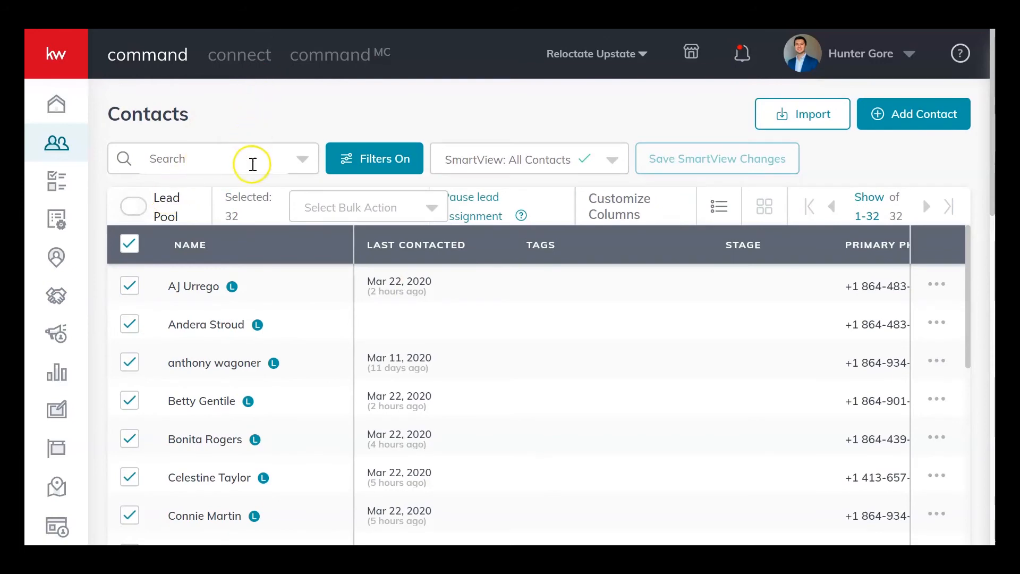
Step: Clear all contact filters and apply the change to show the full contacts list
left_click(399, 163)
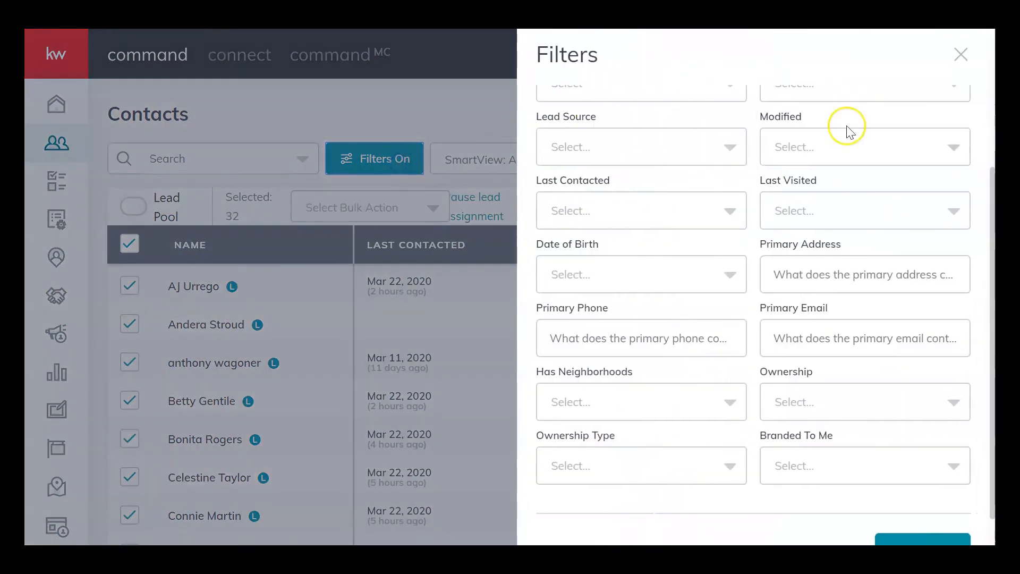
scroll(617, 519, "down", 1)
left_click(567, 516)
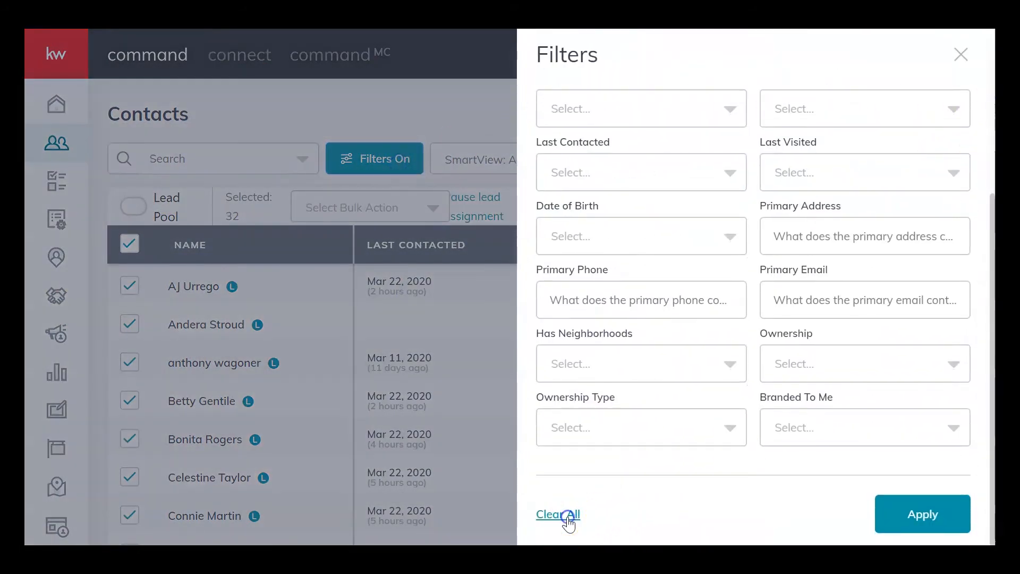
left_click(948, 518)
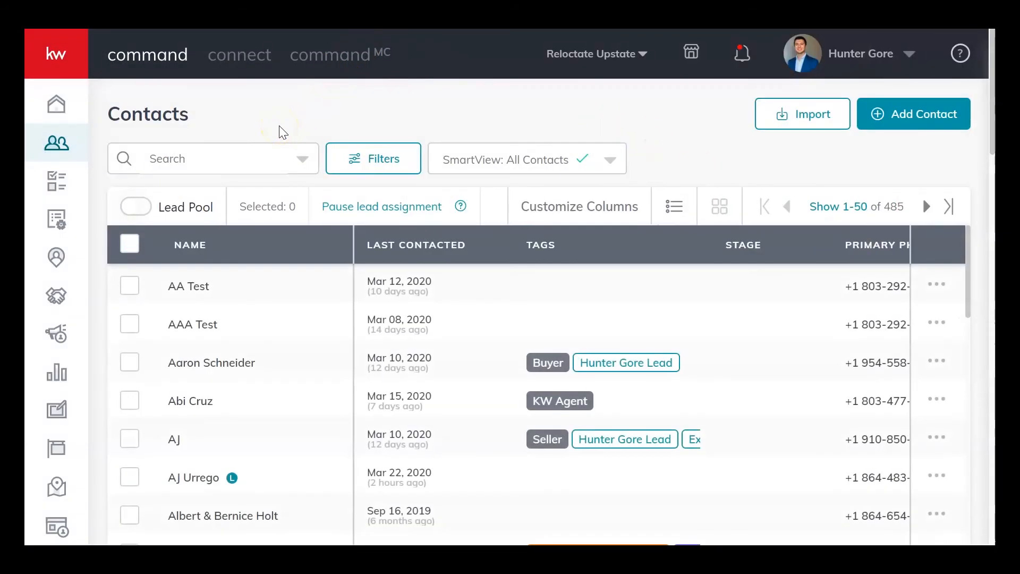
Step: Switch the contacts list to the Facebook Leads SmartView
left_click(608, 160)
scroll(547, 319, "down", 2)
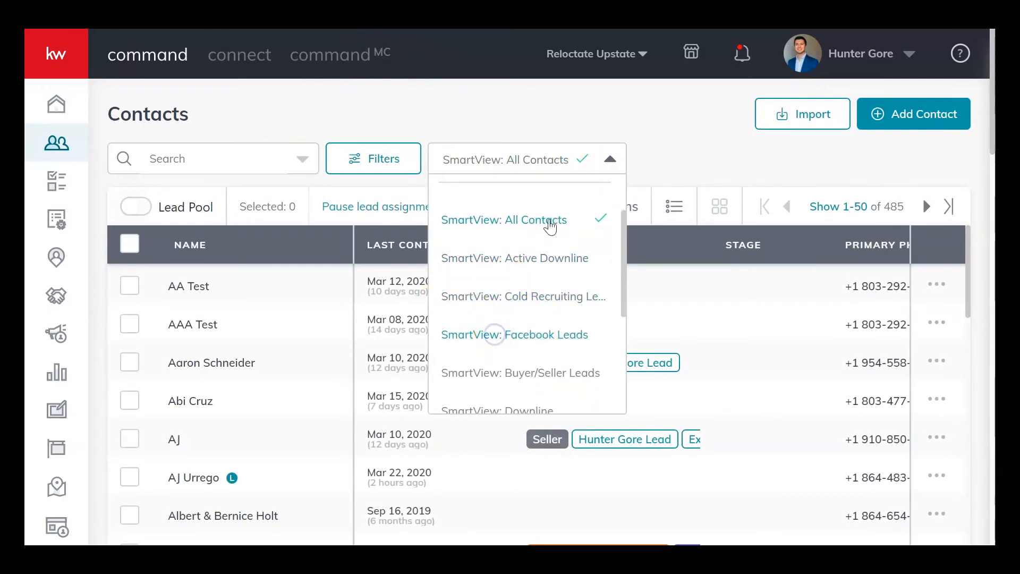
left_click(518, 333)
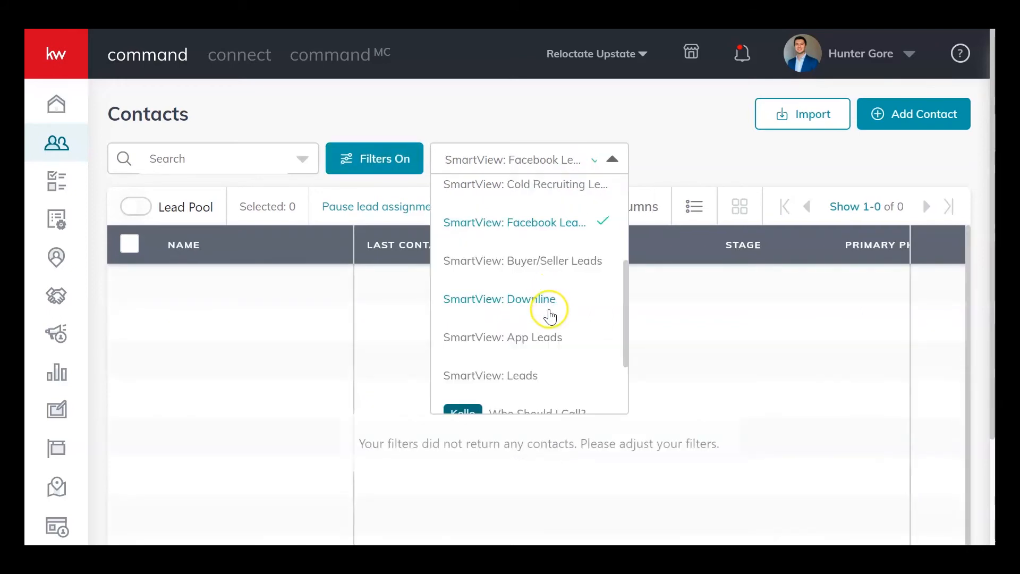
Step: Switch to the Buyer/Seller Leads SmartView and review the tags on its contacts
left_click(561, 272)
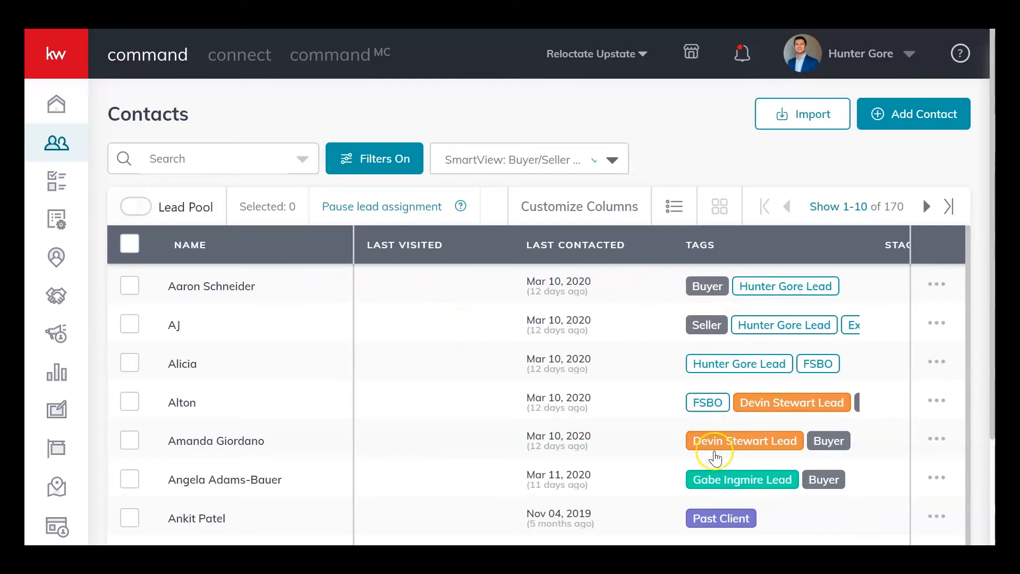
scroll(715, 455, "down", 3)
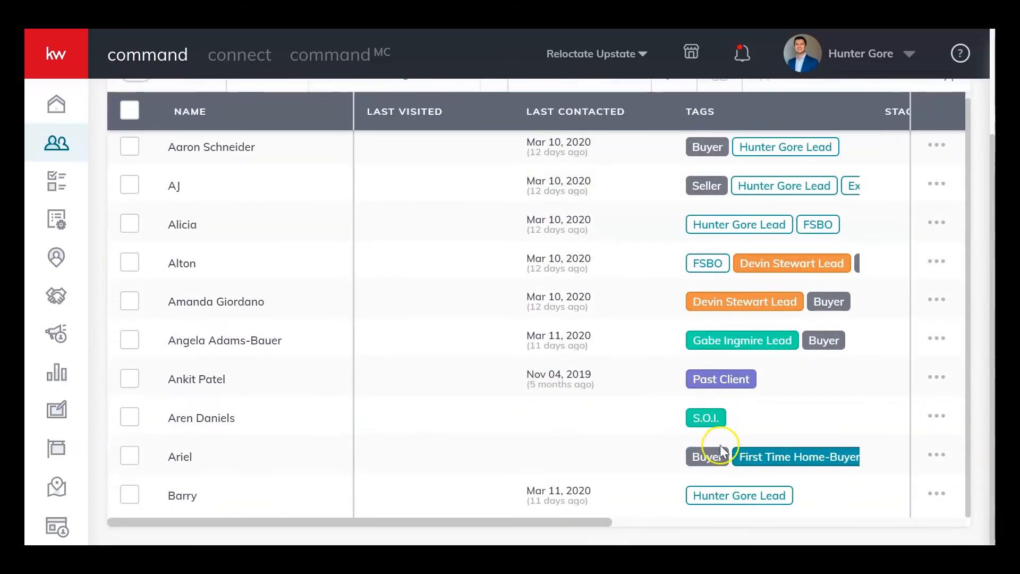
scroll(717, 441, "up", 1)
scroll(690, 441, "up", 3)
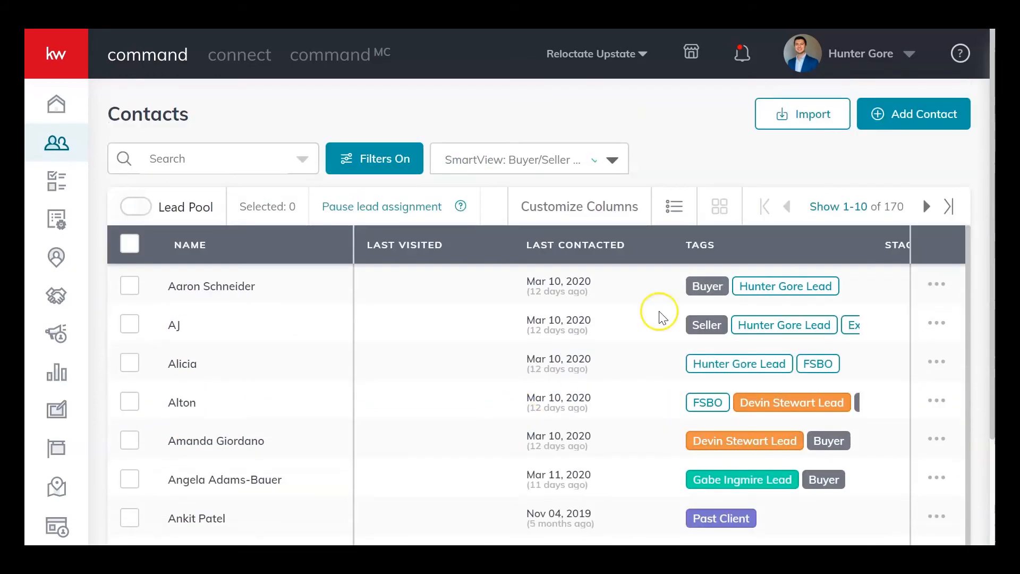
Step: Show 50 contacts per page in the Buyer/Seller Leads SmartView and save the SmartView changes
left_click(850, 207)
left_click(836, 294)
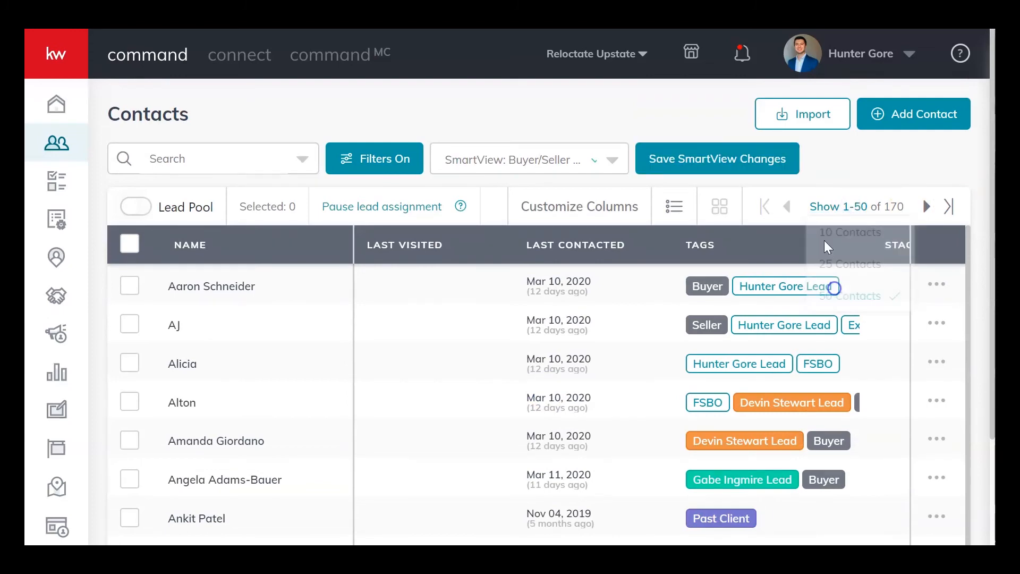
left_click(798, 166)
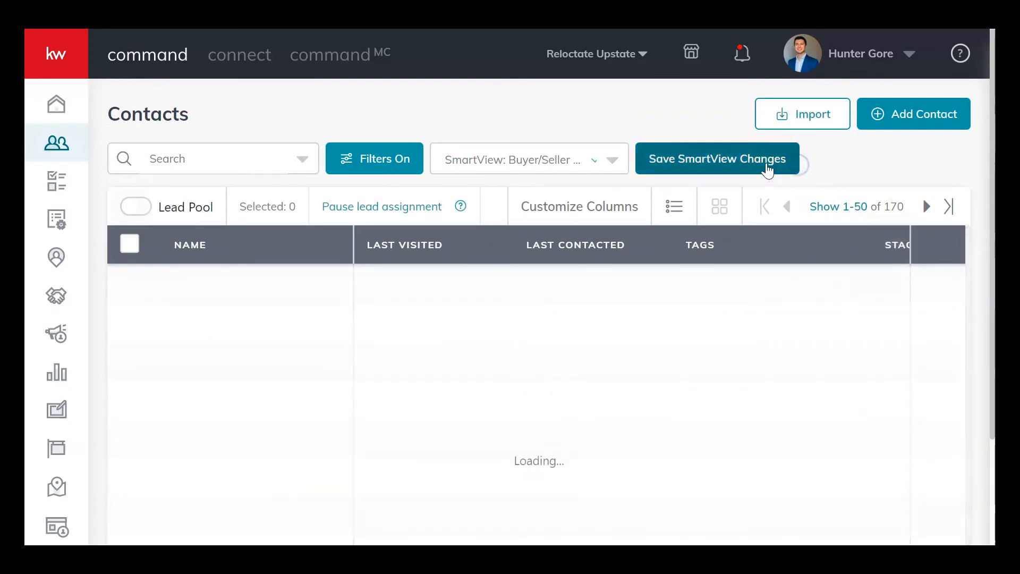
Step: Look through the contacts in the Buyer/Seller Leads SmartView and examine the tags assigned to them
scroll(611, 368, "down", 15)
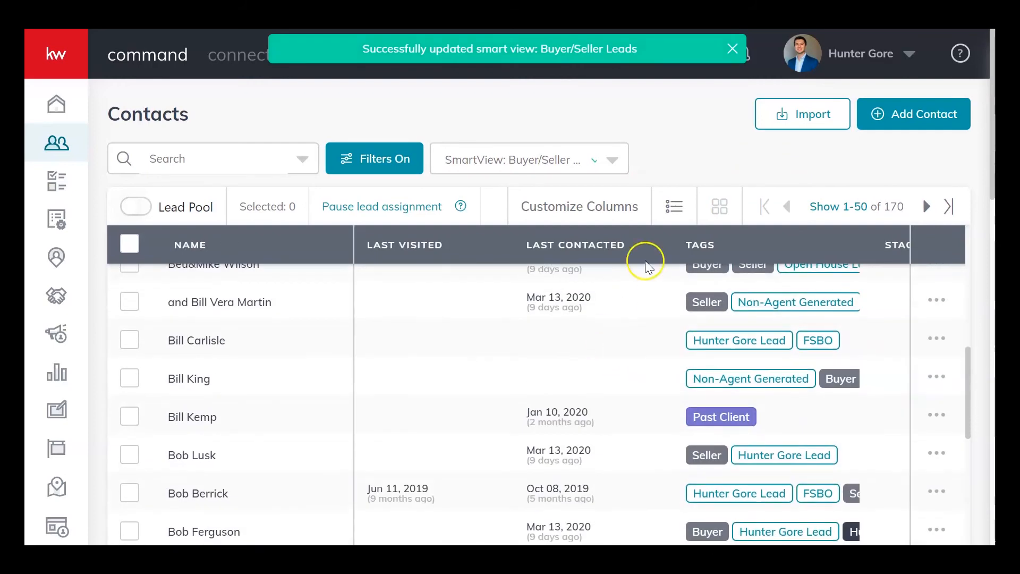
scroll(722, 139, "down", 2)
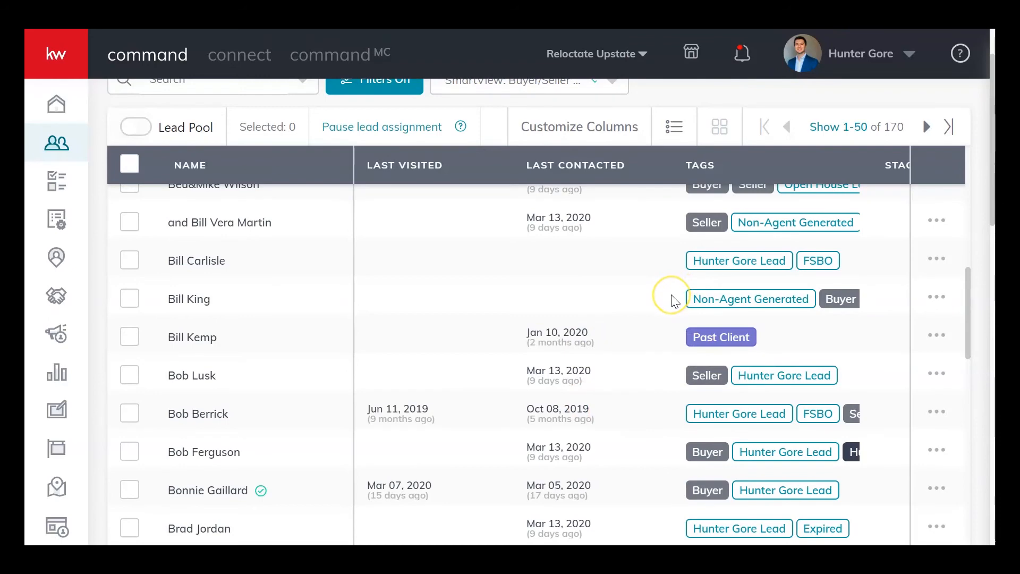
scroll(672, 299, "up", 2)
scroll(673, 301, "up", 7)
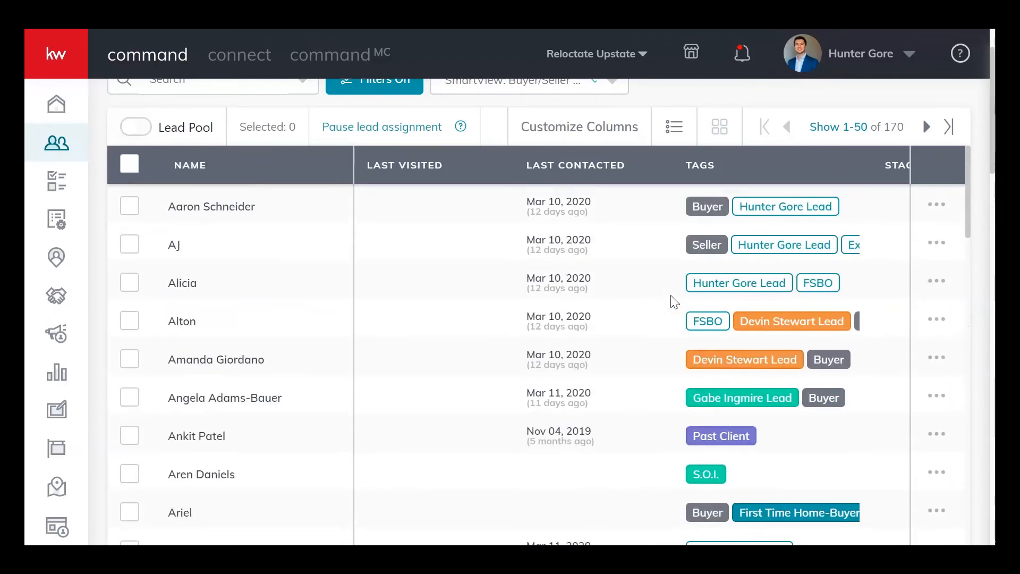
scroll(673, 302, "up", 2)
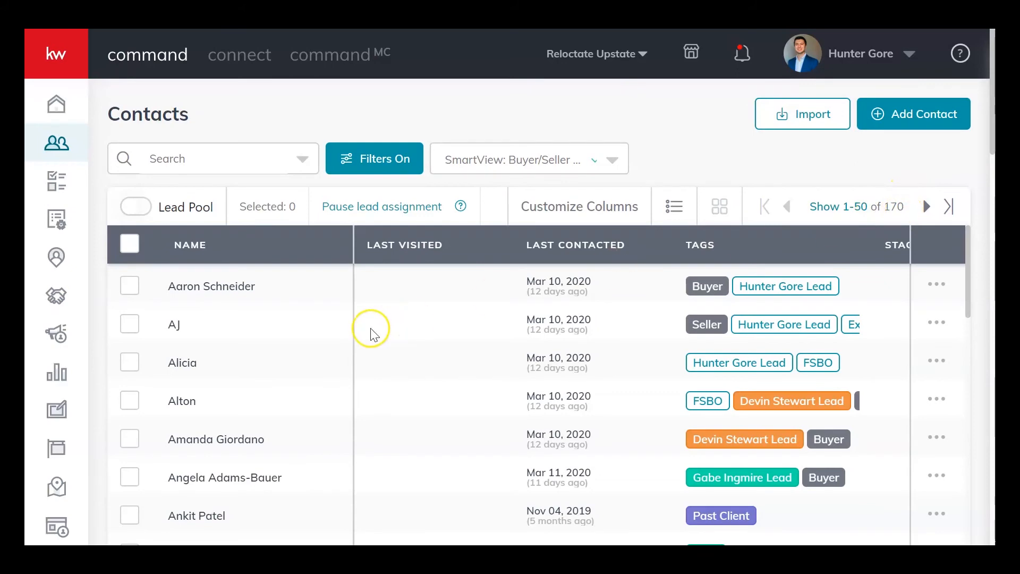
scroll(94, 300, "down", 5)
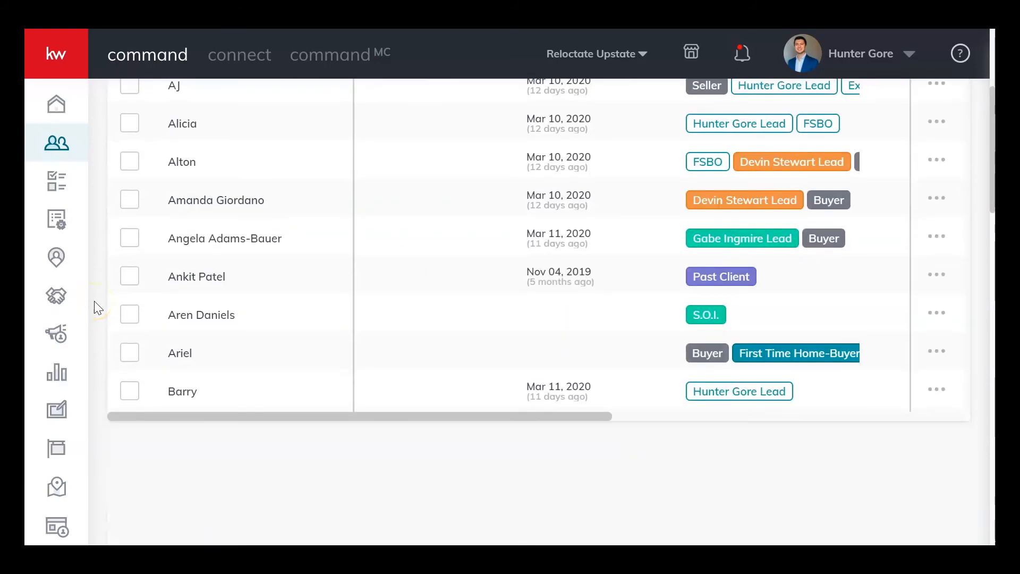
scroll(94, 301, "up", 3)
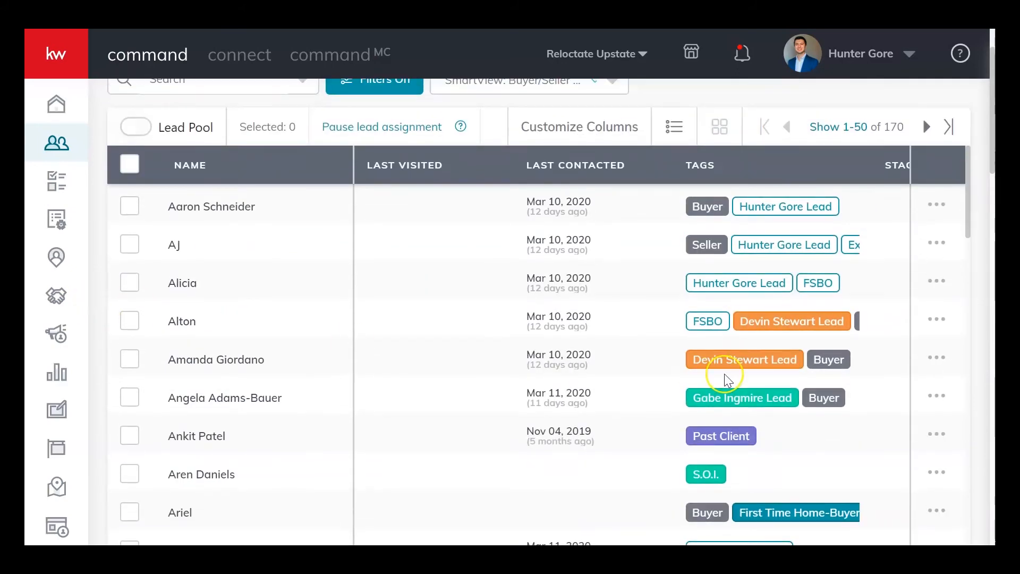
scroll(731, 377, "down", 2)
scroll(728, 375, "up", 2)
scroll(706, 319, "up", 2)
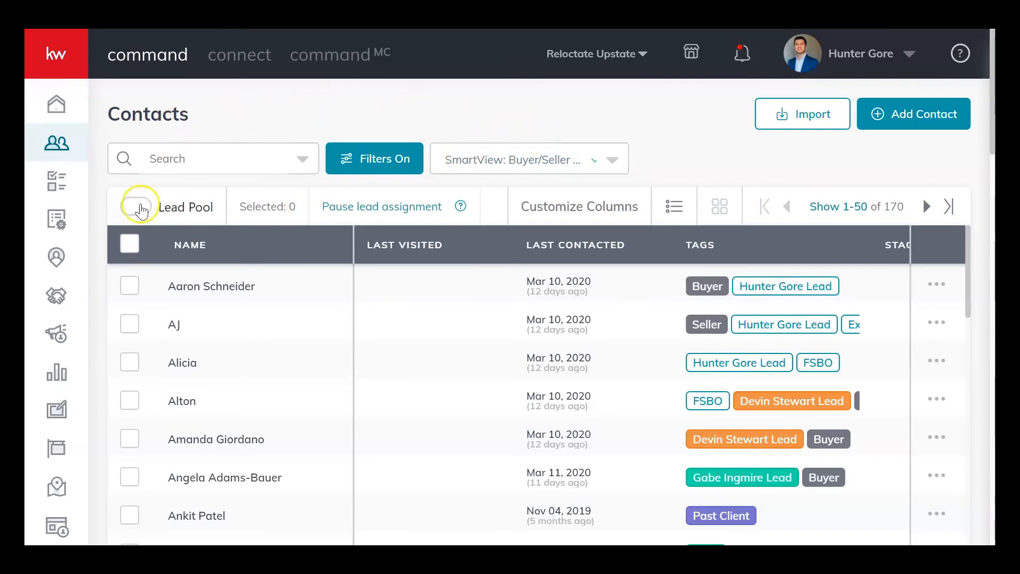
Step: Select all contacts on the page to review the available bulk actions, and clear the selection without applying any
left_click(128, 245)
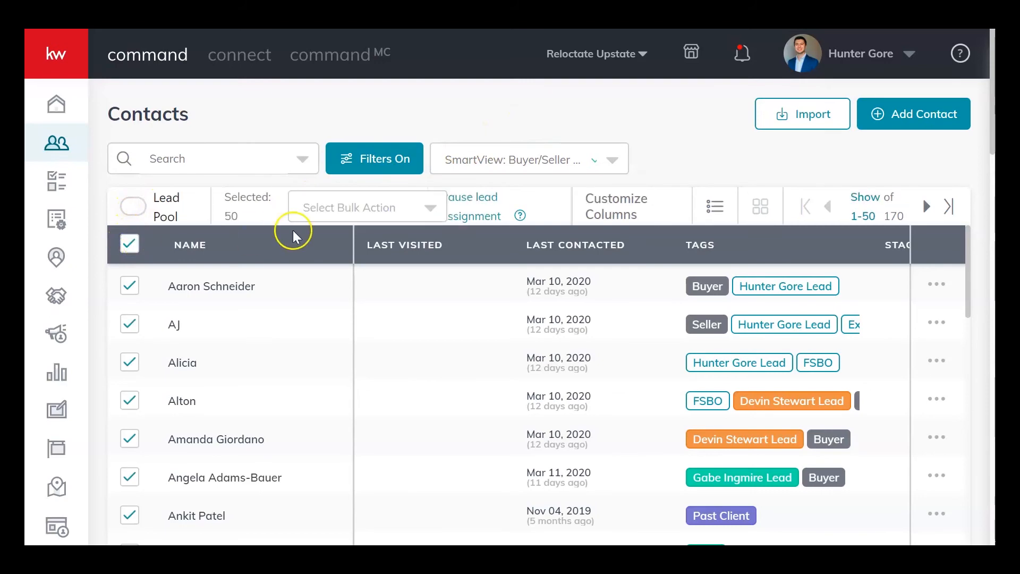
left_click(340, 212)
scroll(375, 223, "down", 2)
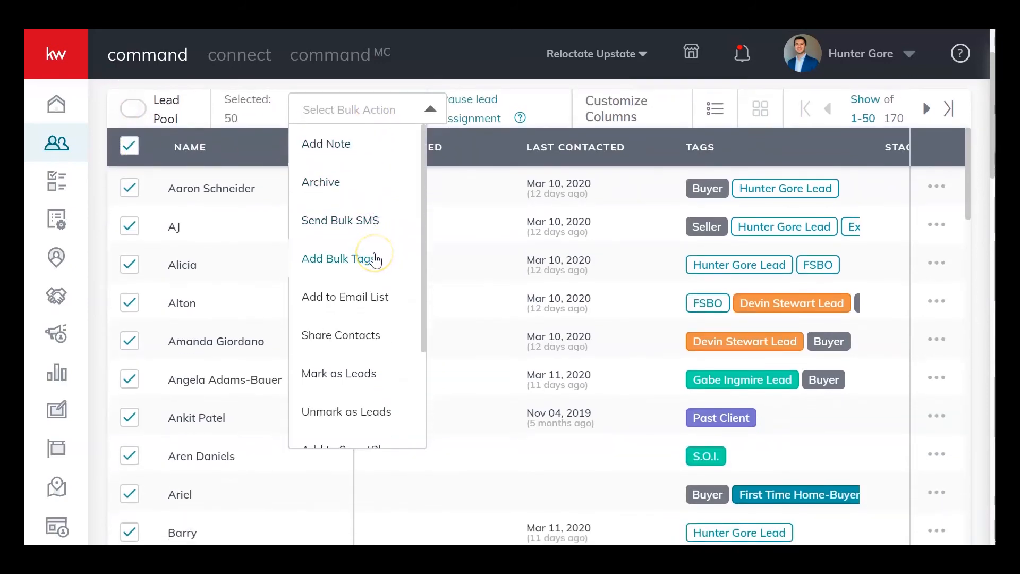
scroll(599, 175, "up", 2)
left_click(675, 91)
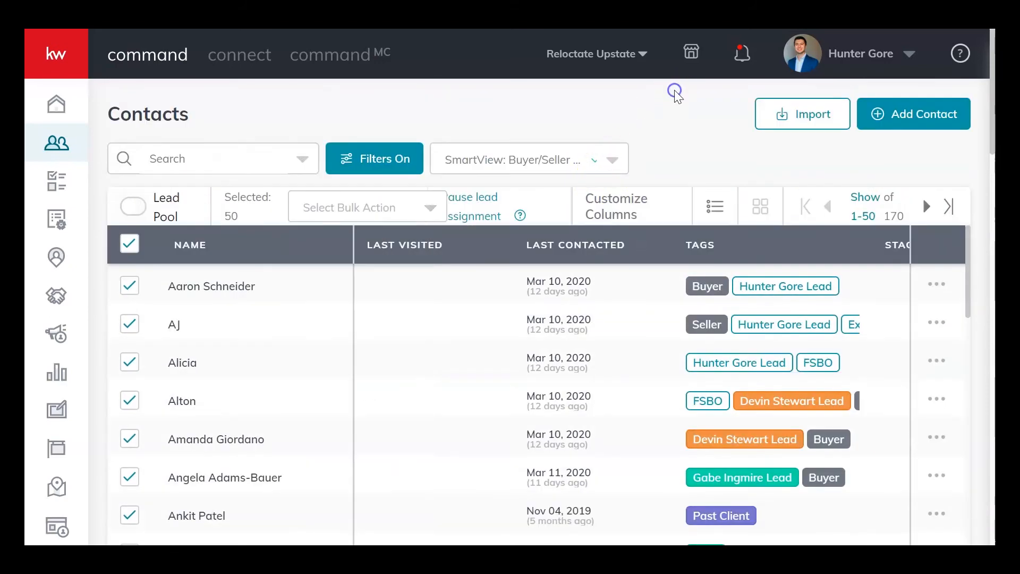
left_click(130, 244)
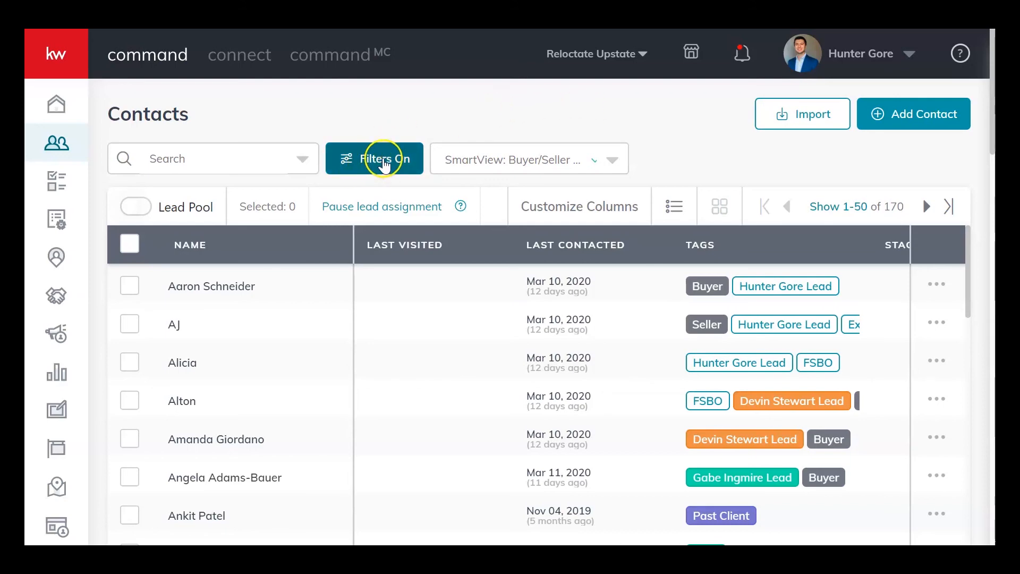
Step: Review the SmartView options and switch the contacts list to the All Contacts SmartView
left_click(612, 160)
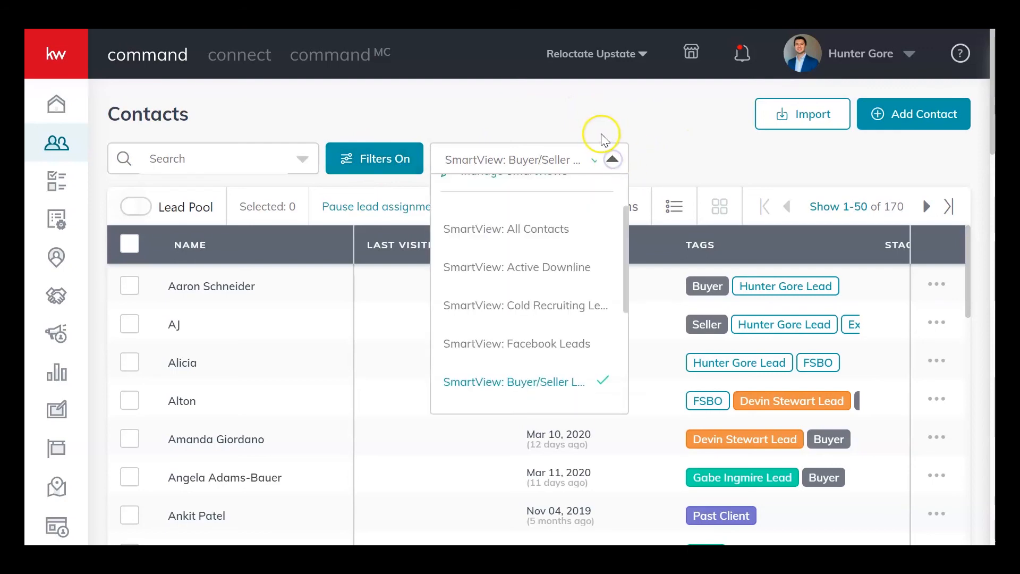
scroll(514, 333, "up", 2)
left_click(521, 144)
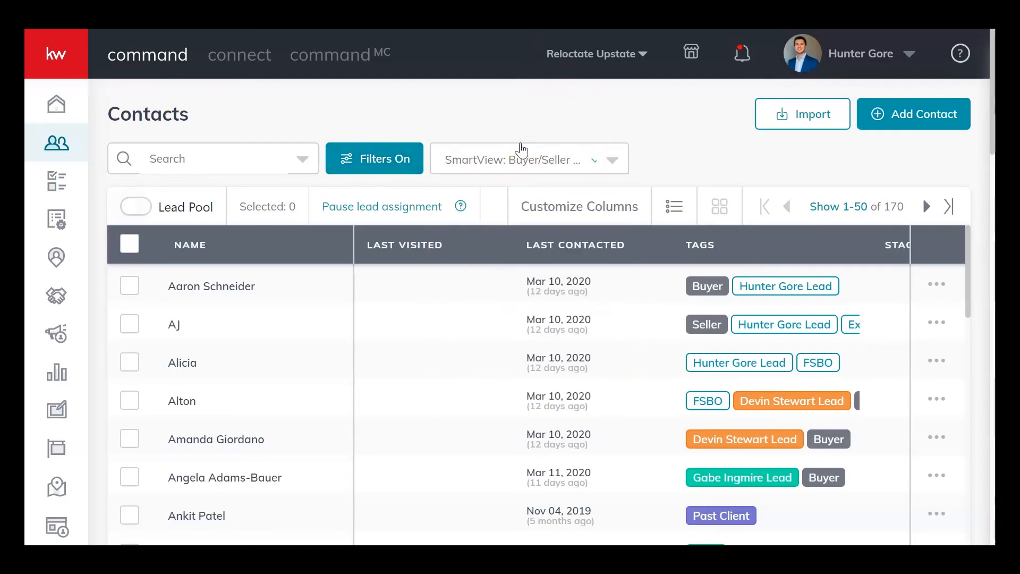
left_click(611, 157)
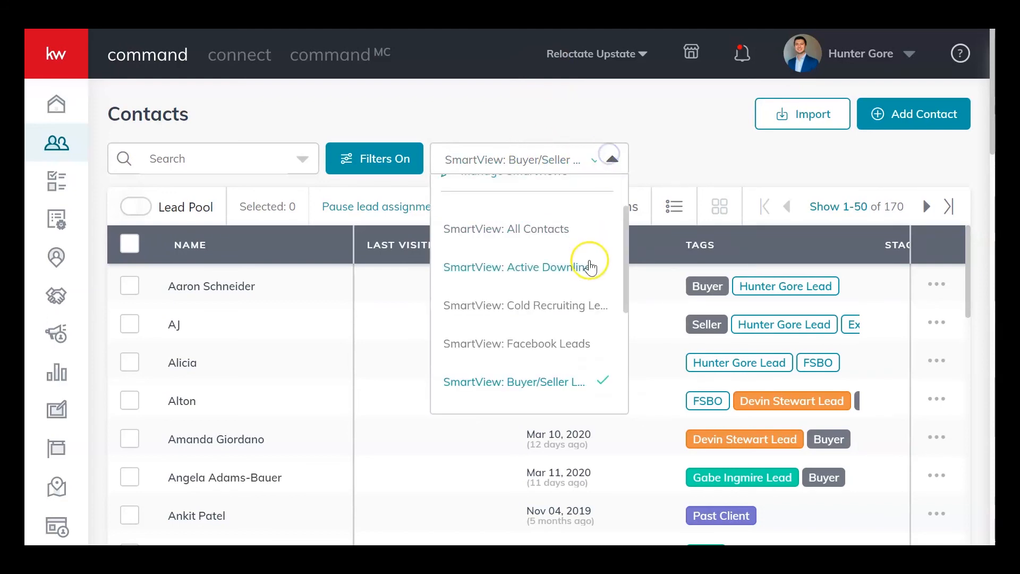
scroll(589, 266, "up", 2)
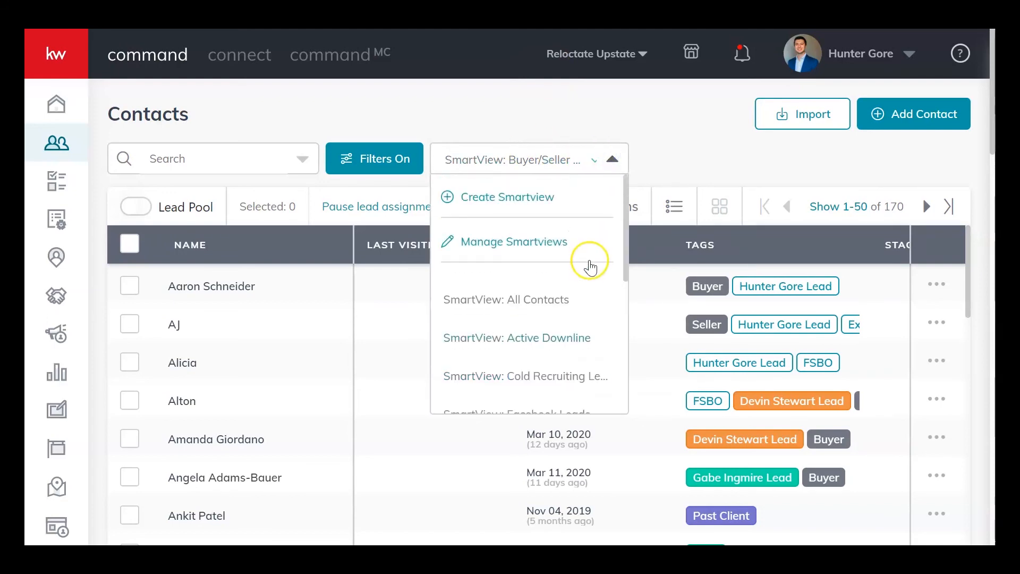
left_click(578, 133)
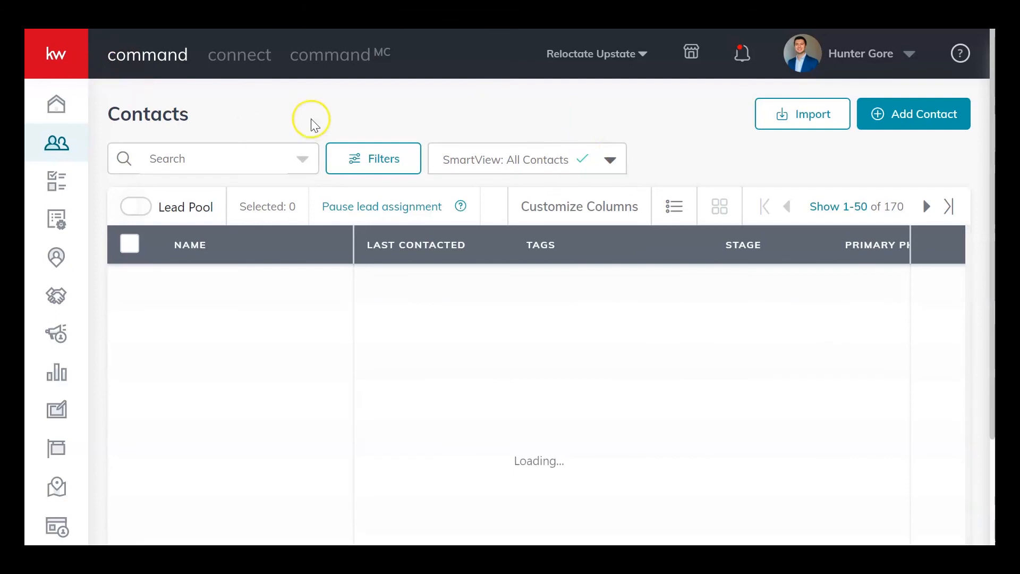